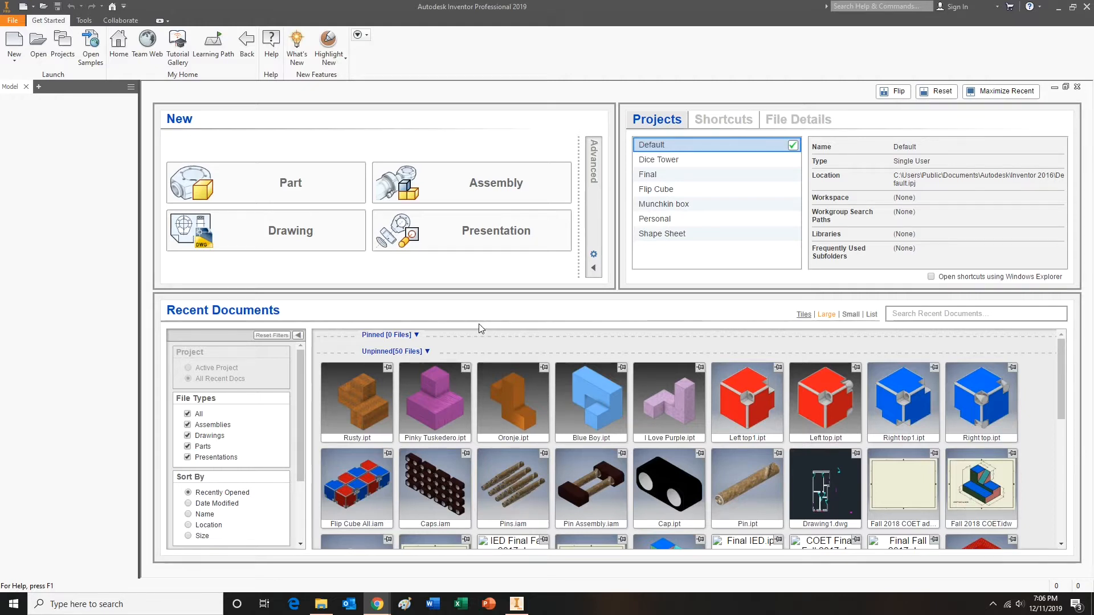
- Create a new part, accept the style library definitions, and start a 2D sketch on the XY plane
{"action": "mouse_move", "coordinate": [594, 377]}
{"action": "left_click", "coordinate": [308, 190]}
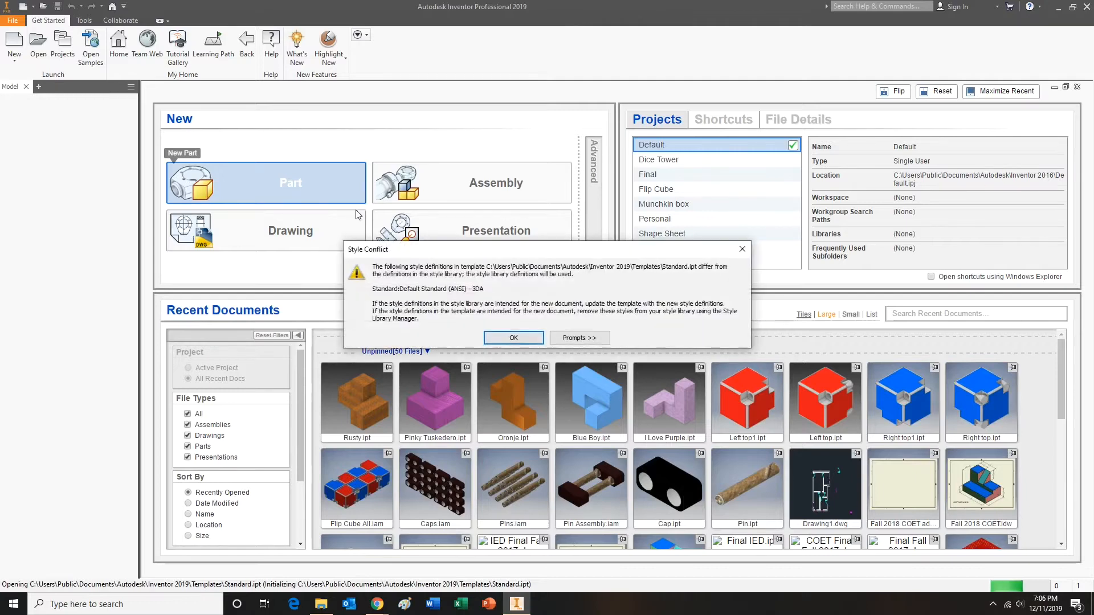
{"action": "left_click", "coordinate": [514, 343]}
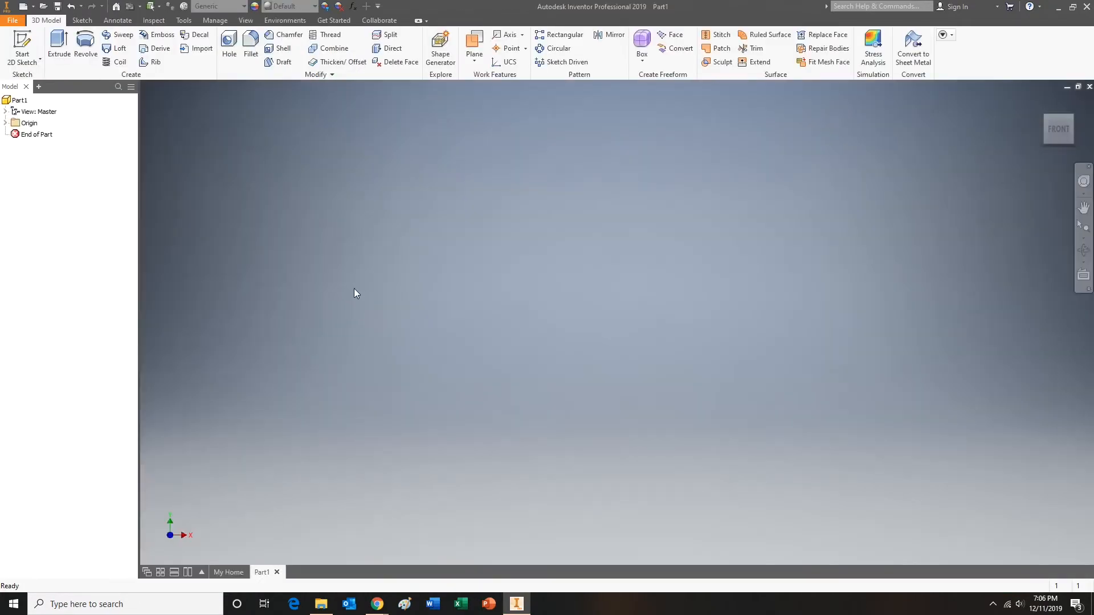
{"action": "left_click", "coordinate": [23, 42]}
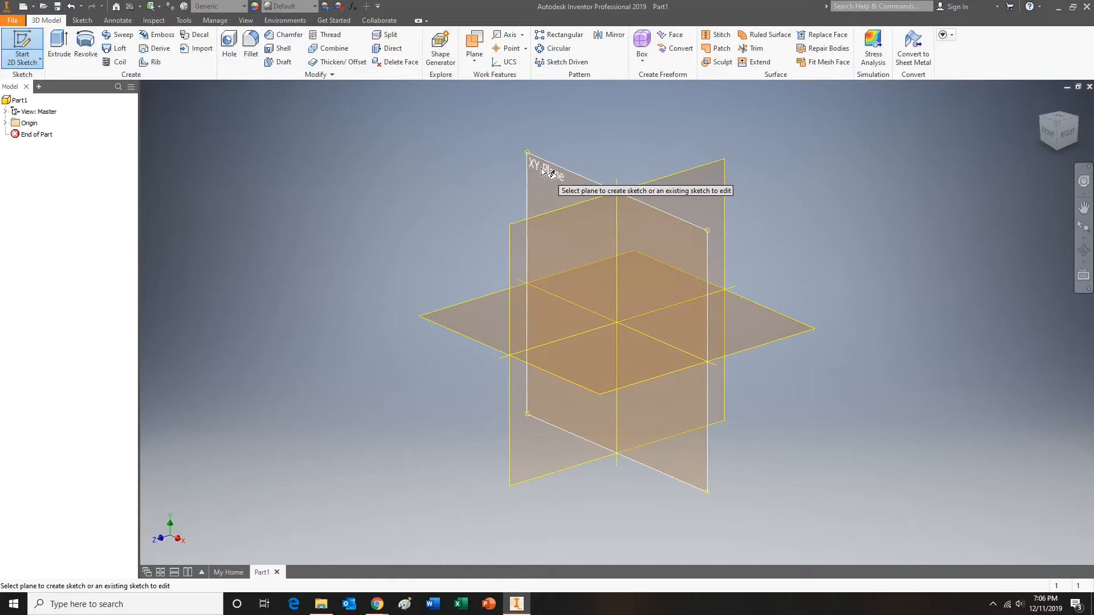
{"action": "left_click", "coordinate": [541, 172]}
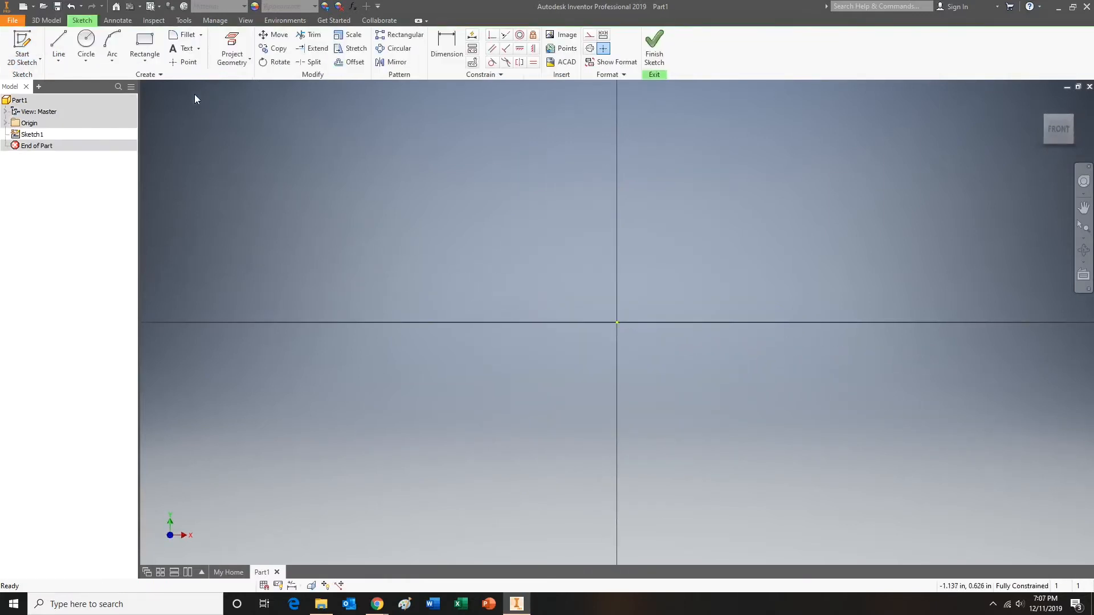
- Draw a rectangle 2.25 in wide and 1.5 in high with its lower-left corner at the origin
{"action": "left_click", "coordinate": [150, 38]}
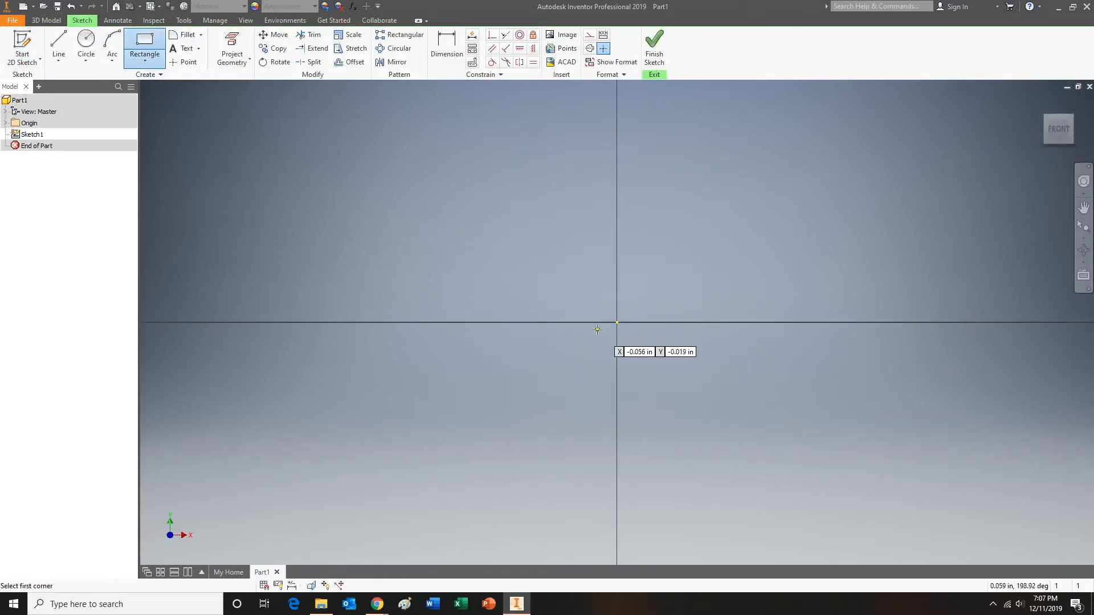
{"action": "left_click", "coordinate": [616, 322]}
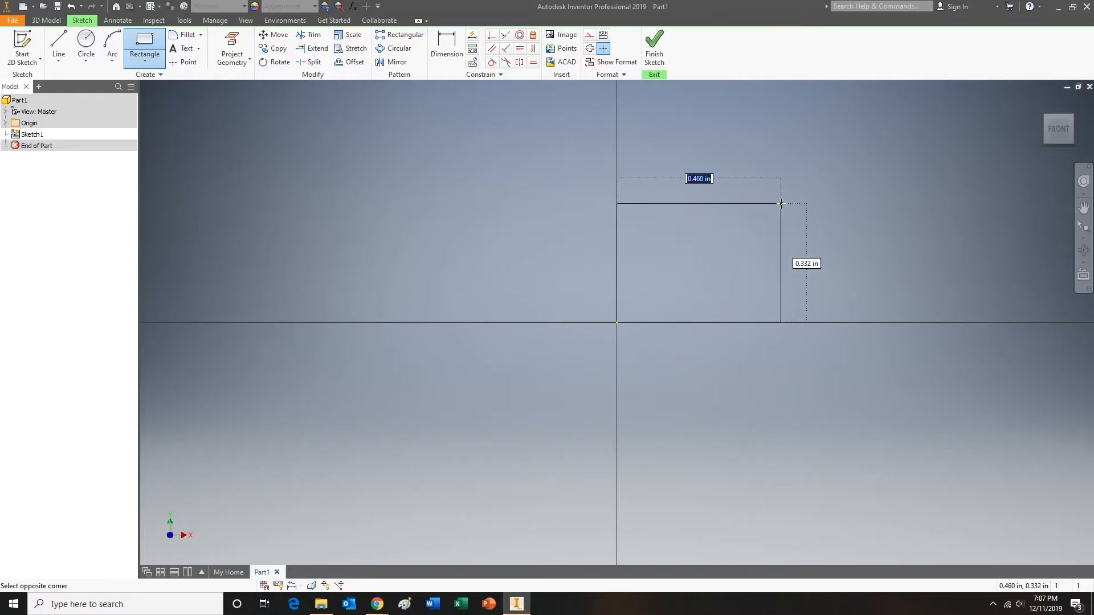
{"action": "type", "text": "2.25"}
{"action": "key", "text": "Tab"}
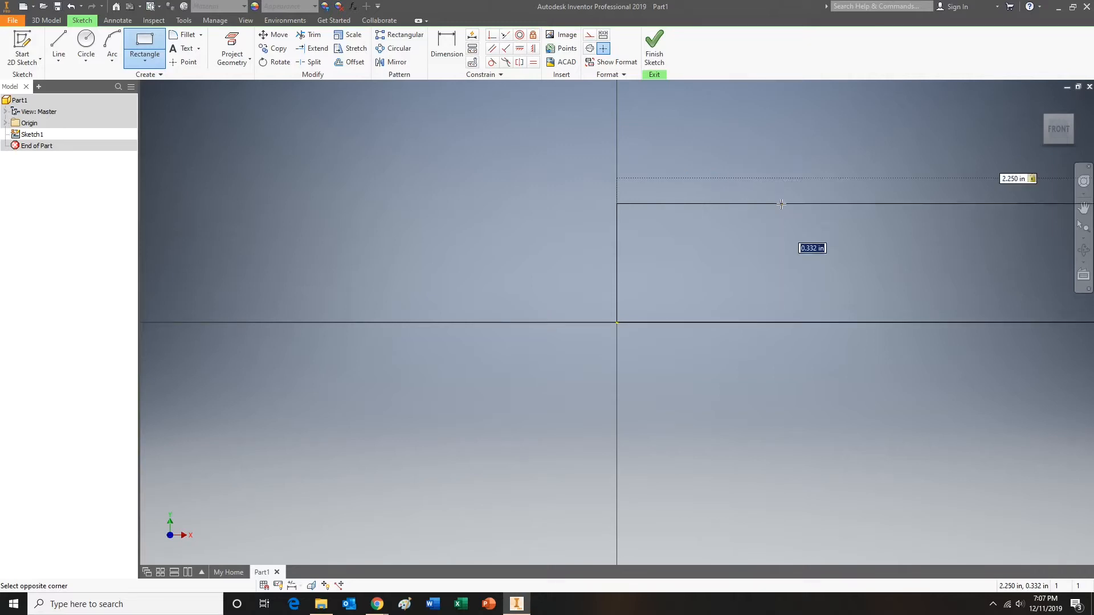
{"action": "type", "text": "1.500"}
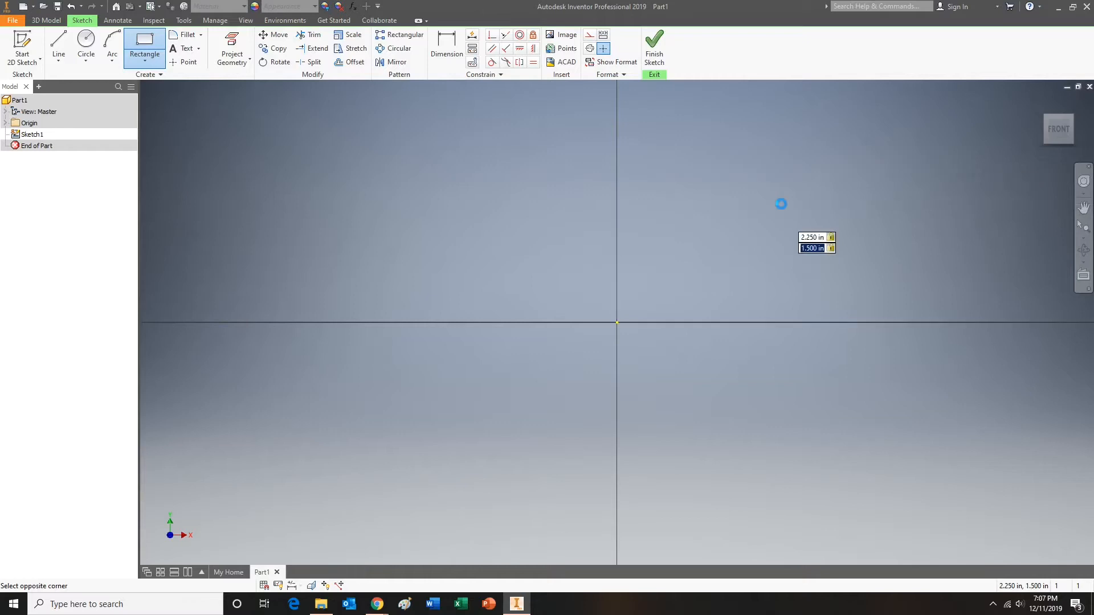
{"action": "key", "text": "Return"}
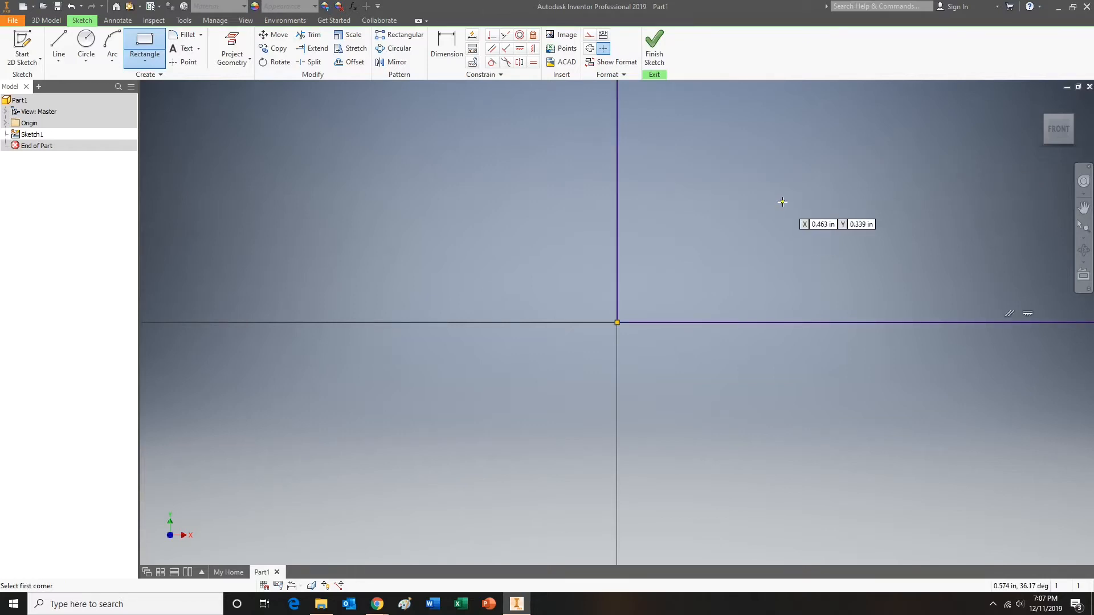
{"action": "key", "text": "Home"}
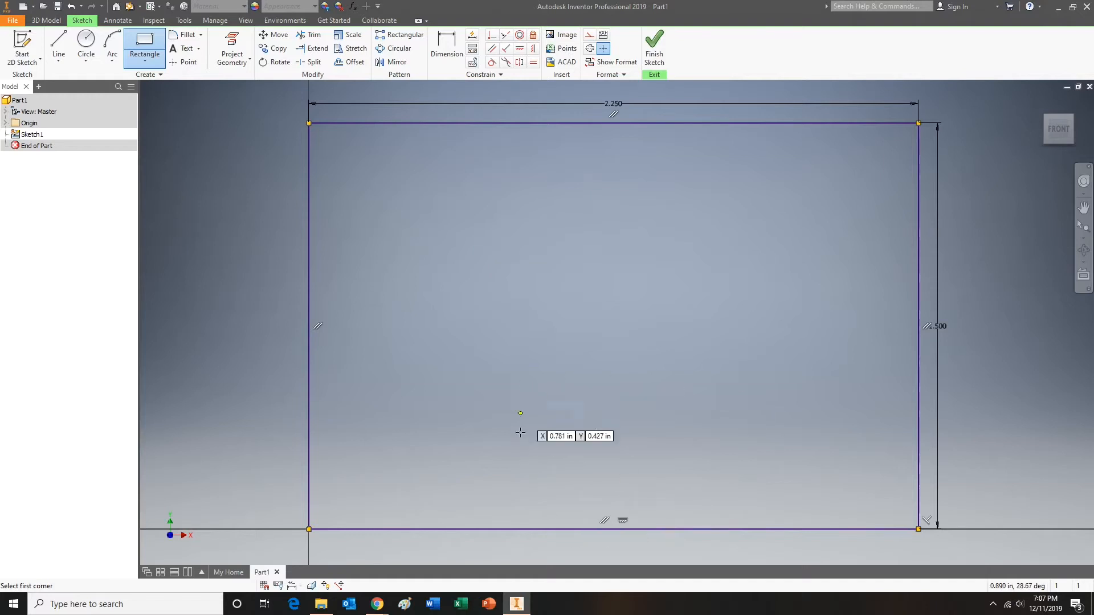
- Draw a 0.75 by 0.75 in square standing on the rectangle's lower edge, about 0.66 in from its left side
{"action": "left_click", "coordinate": [145, 43]}
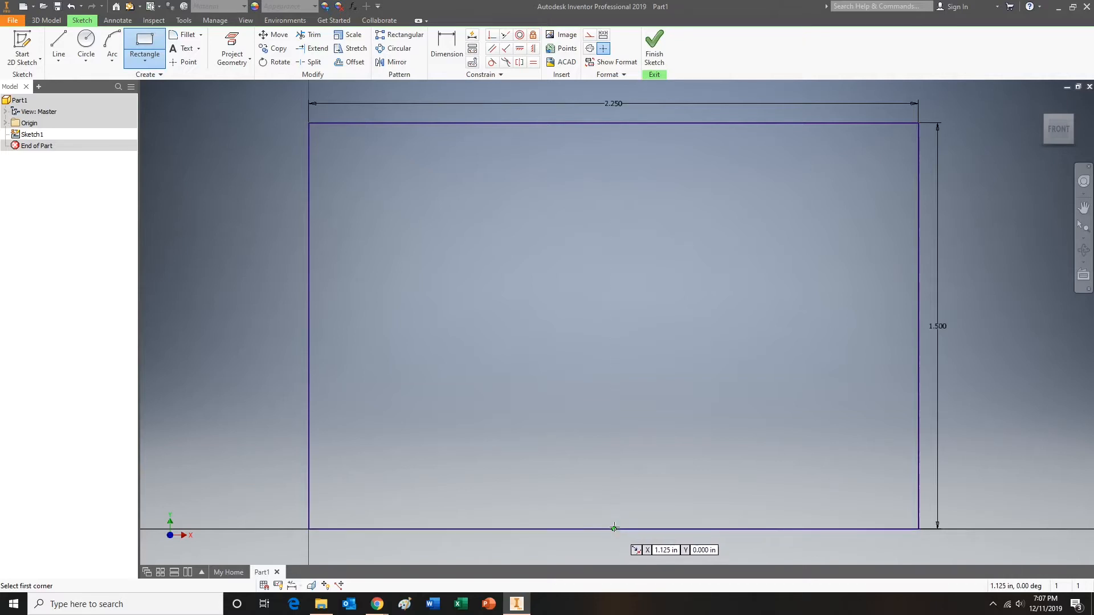
{"action": "left_click", "coordinate": [487, 529]}
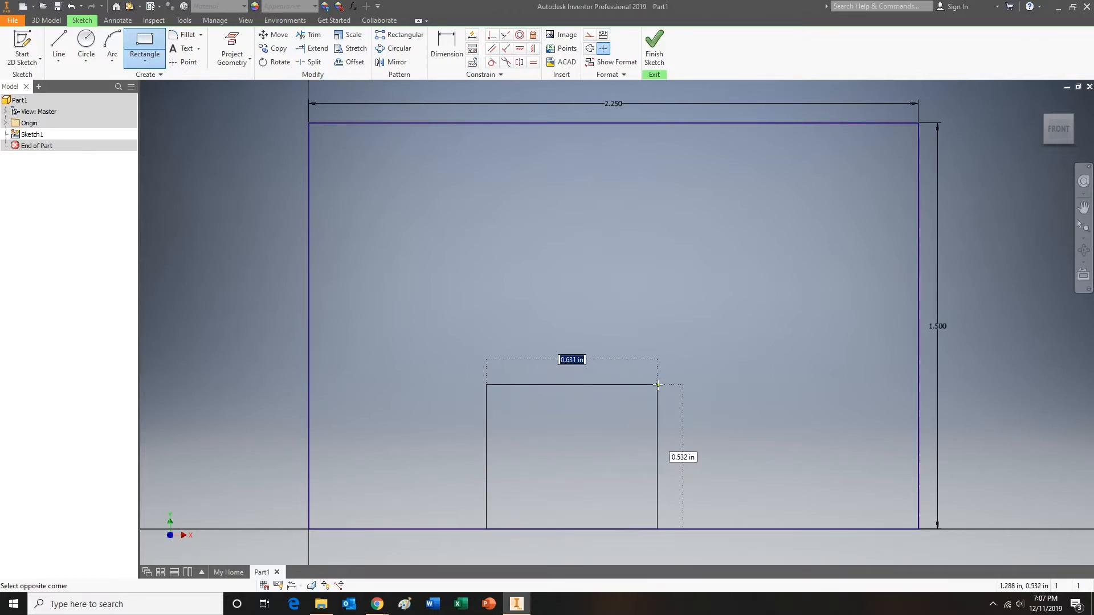
{"action": "type", "text": "0.75"}
{"action": "key", "text": "Tab"}
{"action": "type", "text": ".7"}
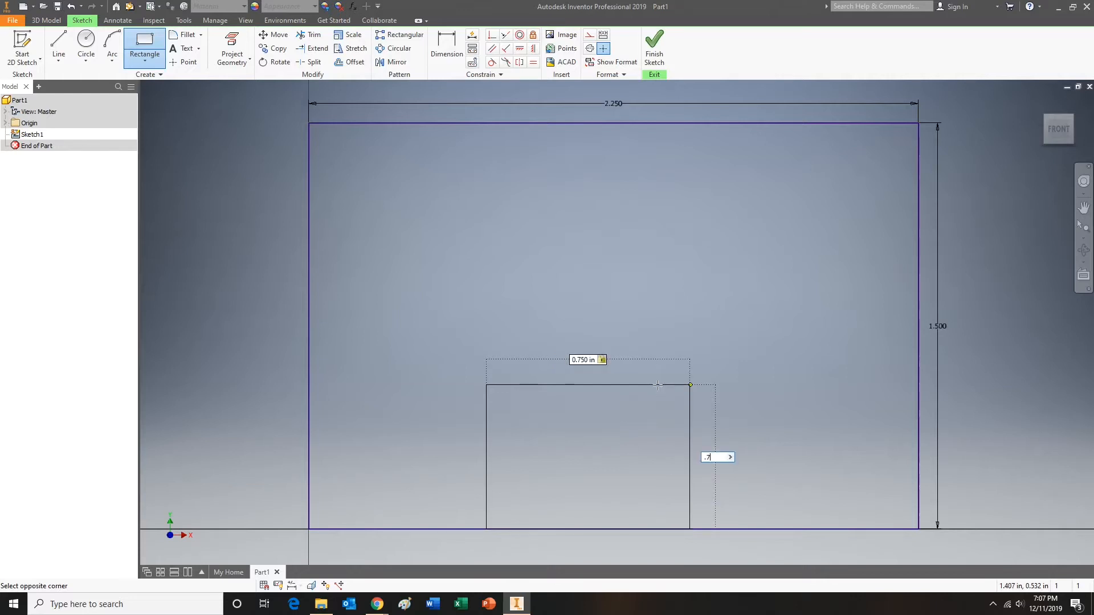
{"action": "type", "text": "5"}
{"action": "key", "text": "Return"}
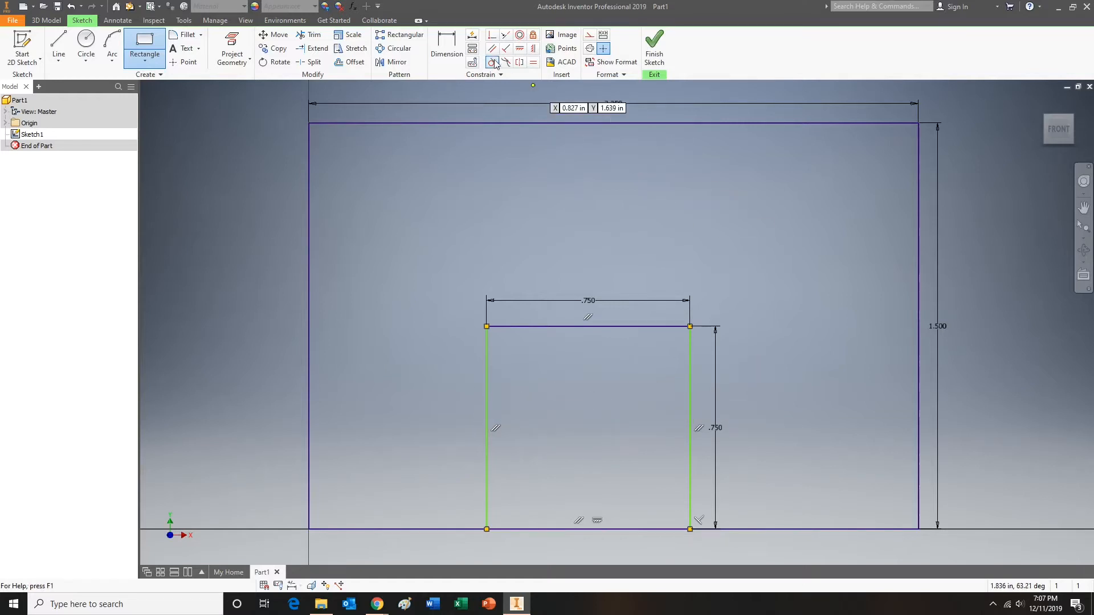
- Dimension the distance between the left sides of the large rectangle and the inner square as 0.75 in
{"action": "left_click", "coordinate": [456, 47]}
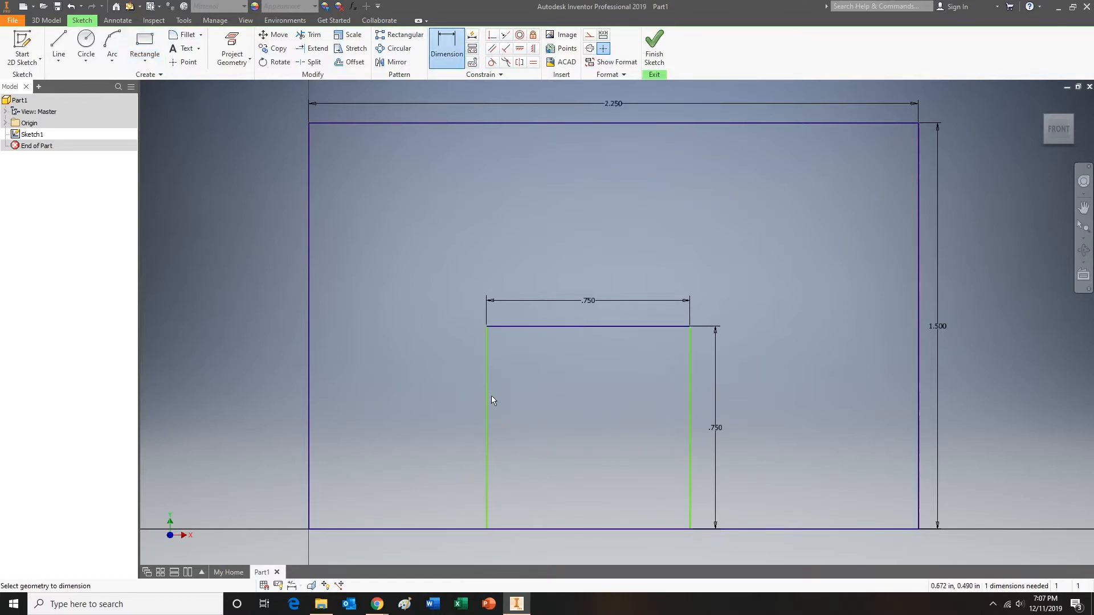
{"action": "left_click", "coordinate": [487, 388]}
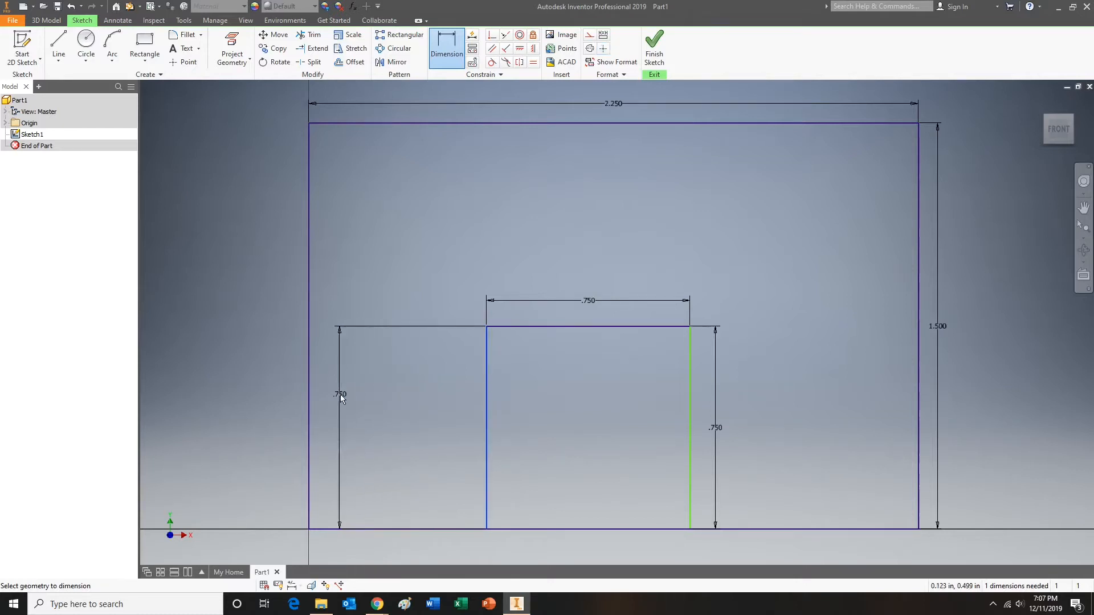
{"action": "left_click", "coordinate": [311, 402]}
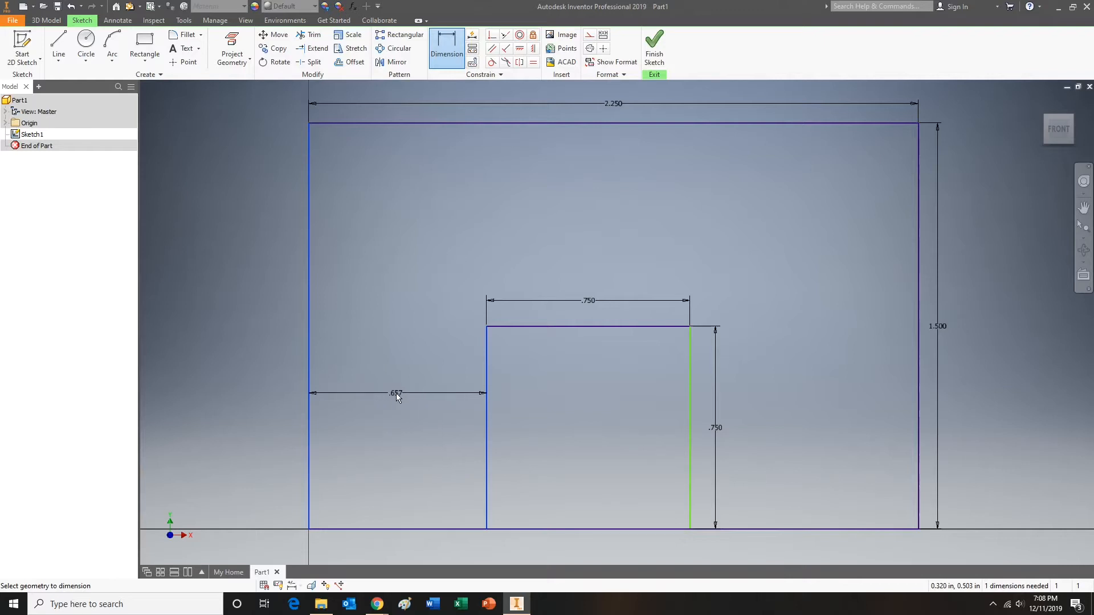
{"action": "left_click", "coordinate": [395, 393]}
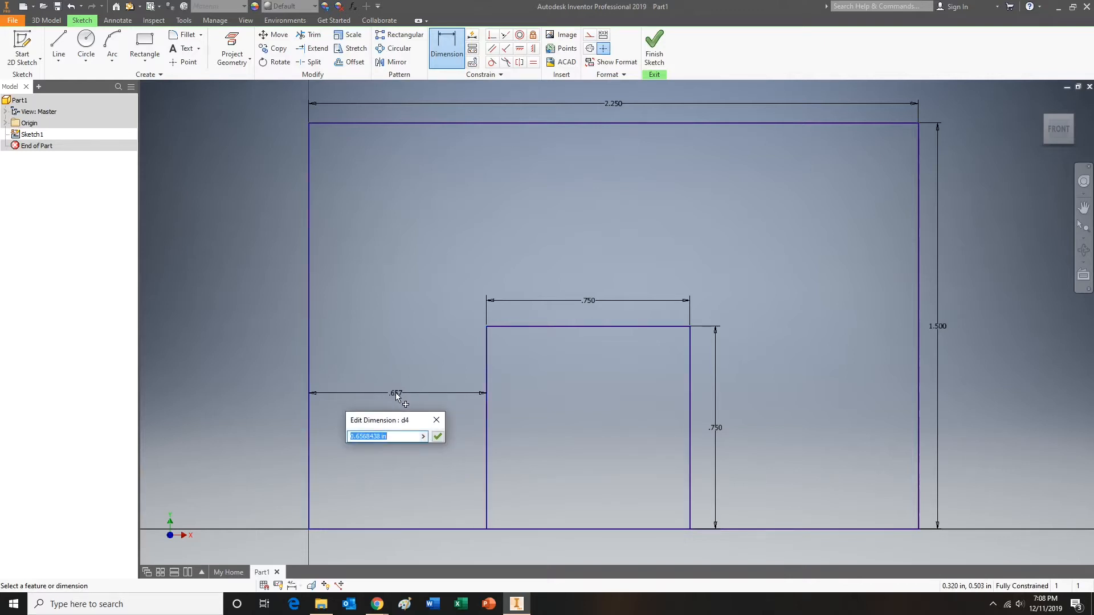
{"action": "type", "text": ".75"}
{"action": "key", "text": "Return"}
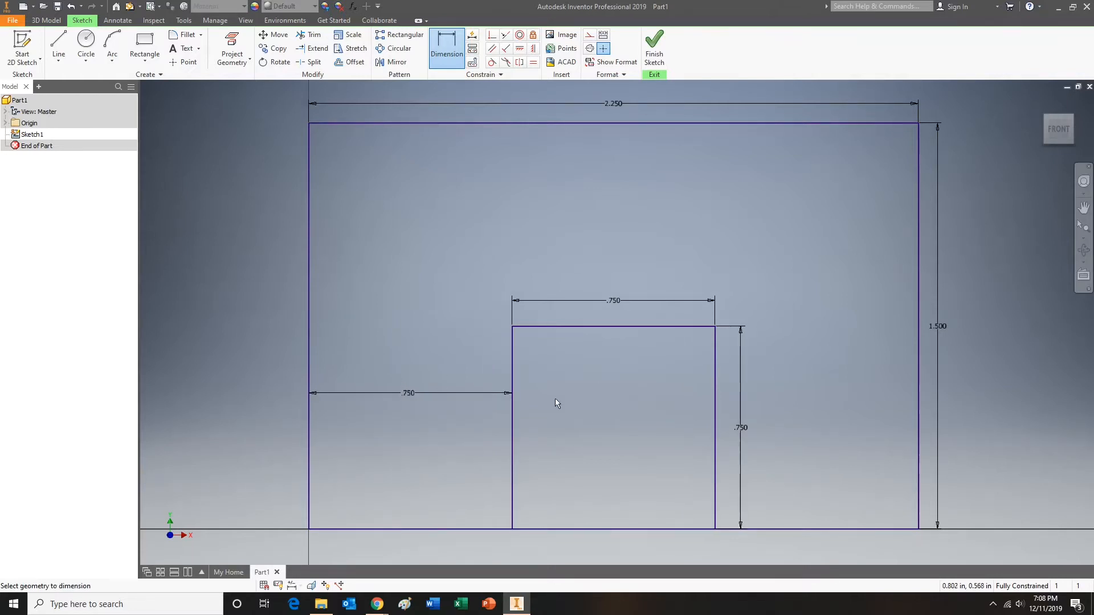
- Finish the sketch and extrude the notched region around the square 0.75 in
{"action": "left_click", "coordinate": [654, 50]}
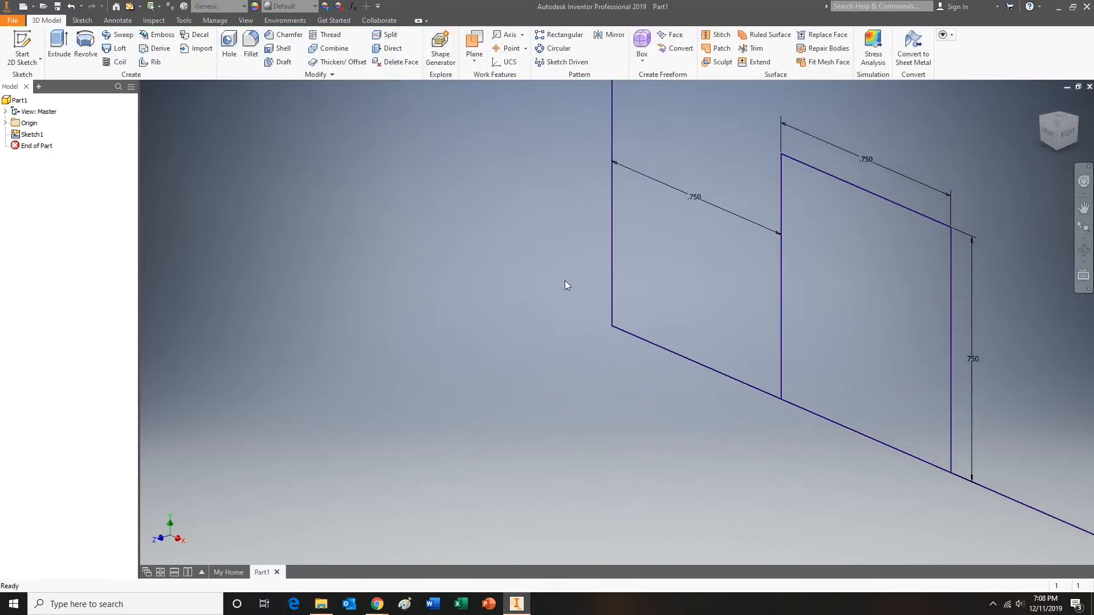
{"action": "left_click", "coordinate": [59, 45]}
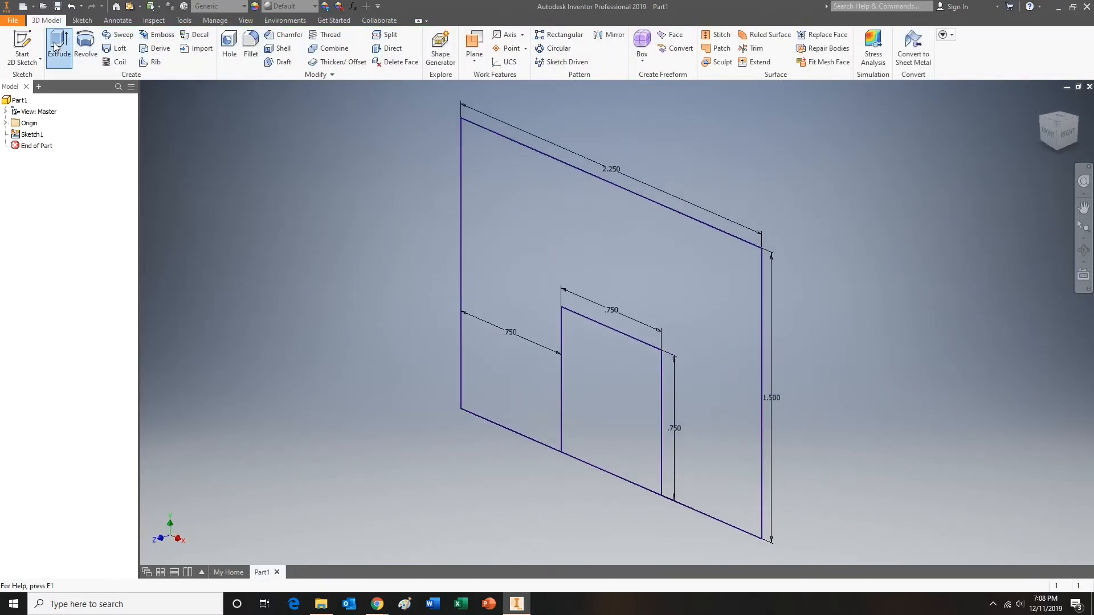
{"action": "left_click", "coordinate": [638, 256]}
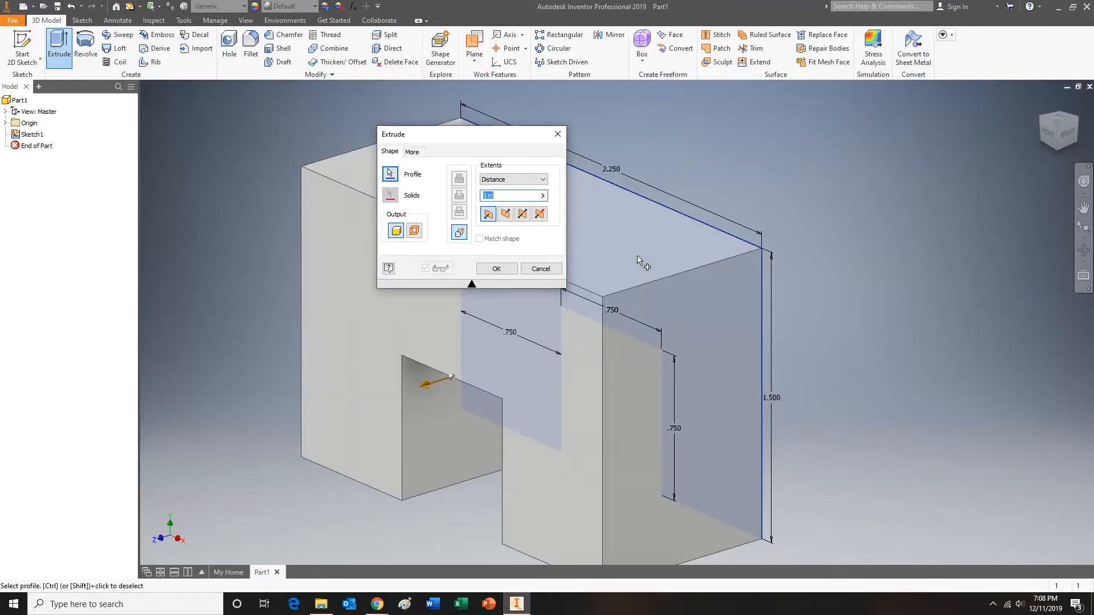
{"action": "type", "text": ".75"}
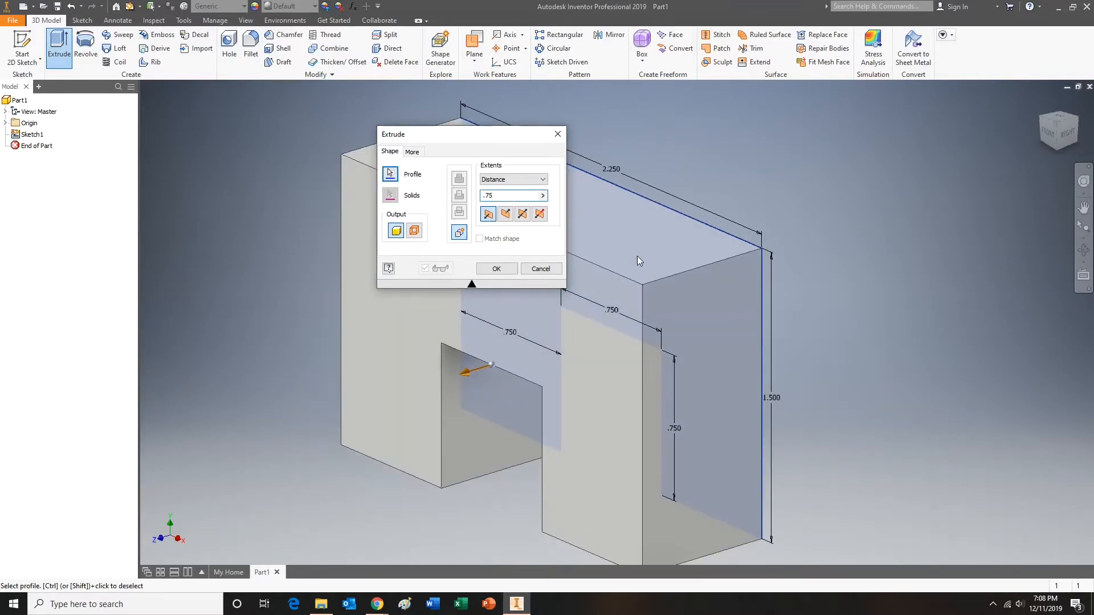
{"action": "key", "text": "Return"}
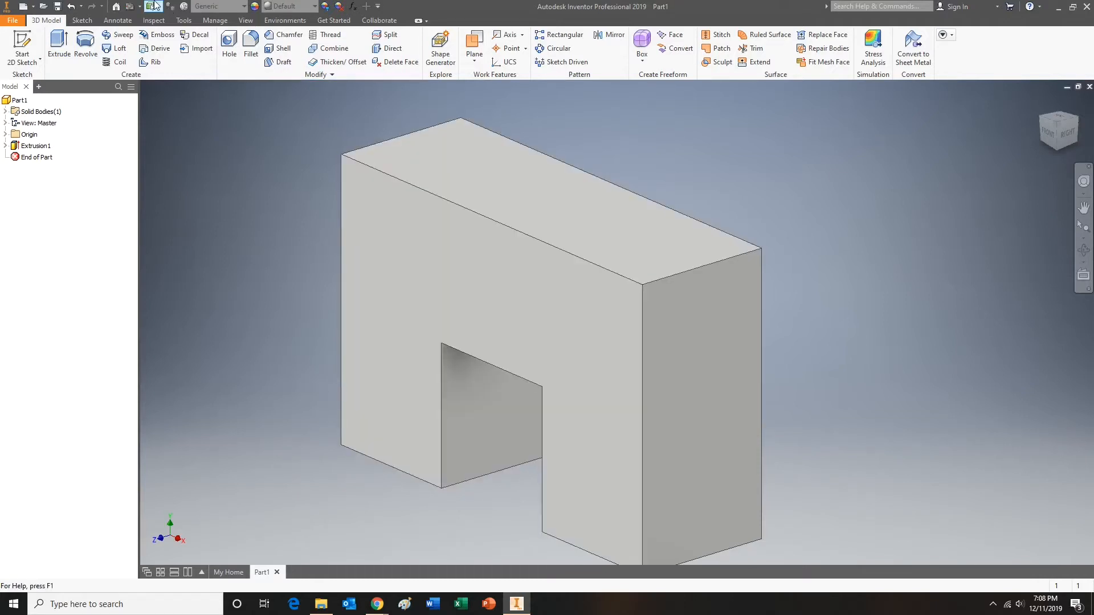
- Sketch a 0.75 by 0.75 in square on the block's front face, covering the end of the right leg
{"action": "left_click", "coordinate": [32, 55]}
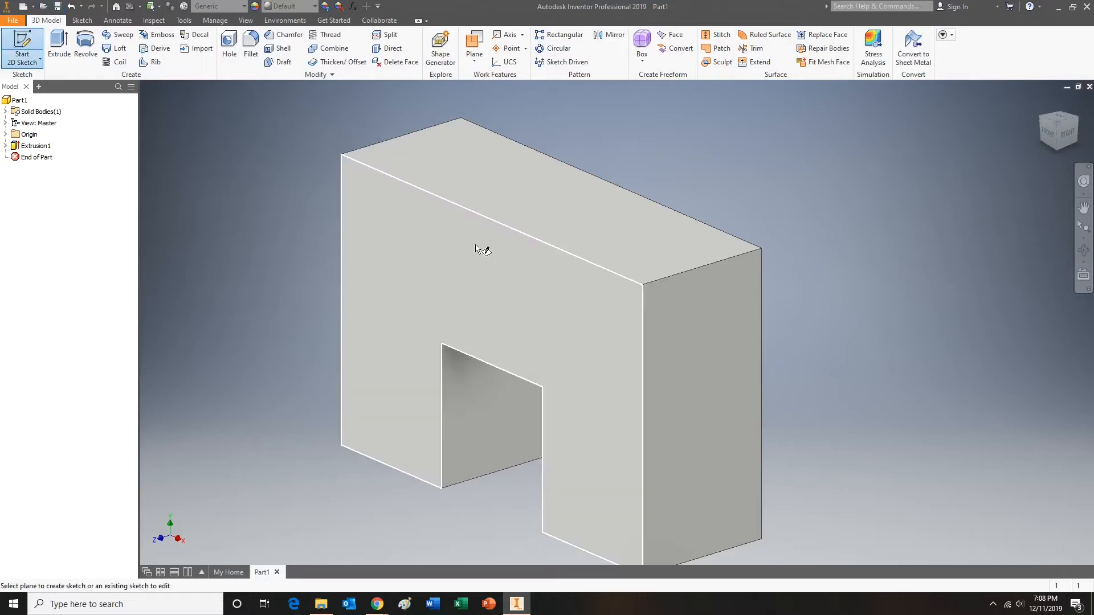
{"action": "left_click", "coordinate": [525, 305]}
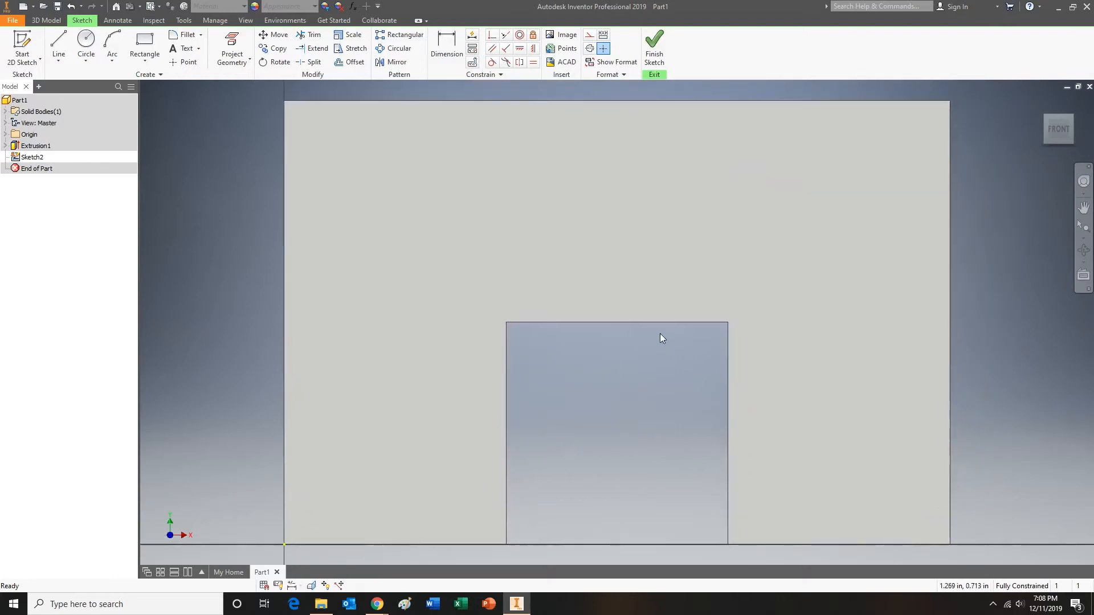
{"action": "left_click", "coordinate": [137, 43]}
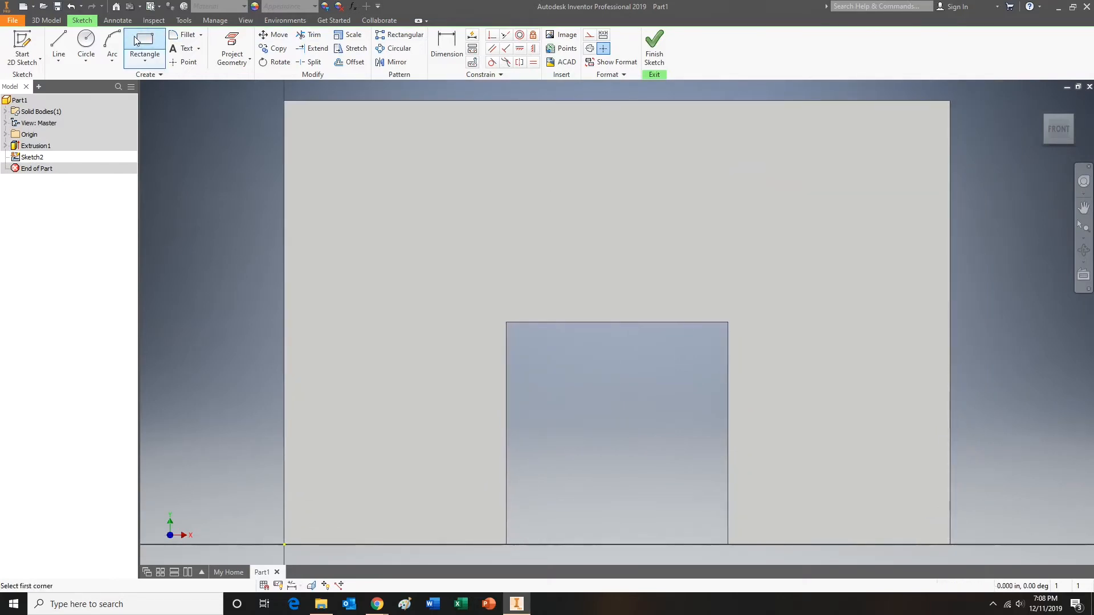
{"action": "left_click", "coordinate": [728, 544]}
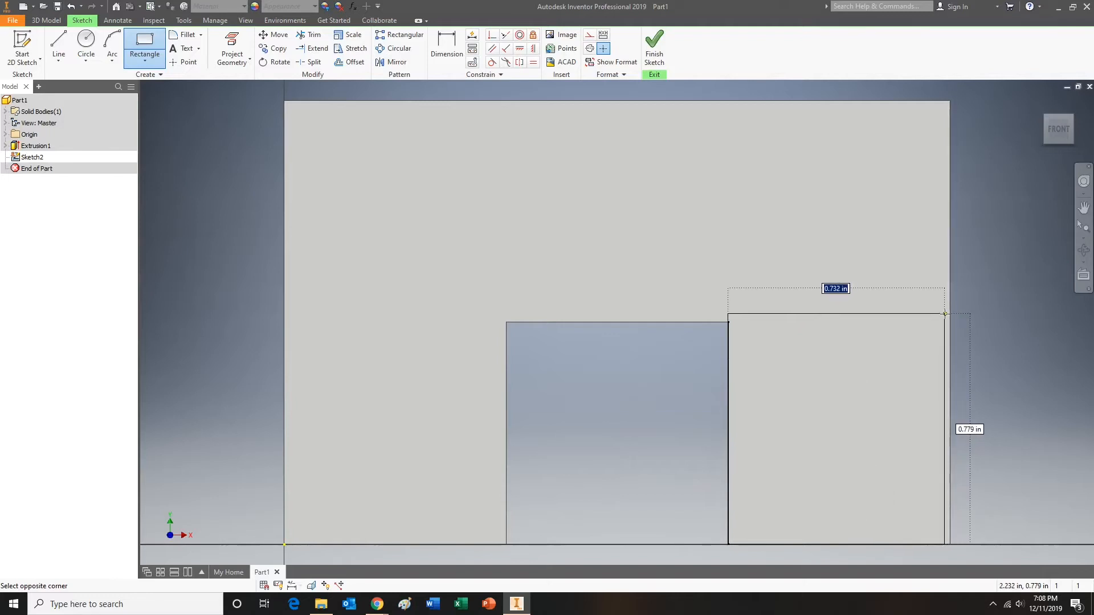
{"action": "type", "text": ".75"}
{"action": "key", "text": "Tab"}
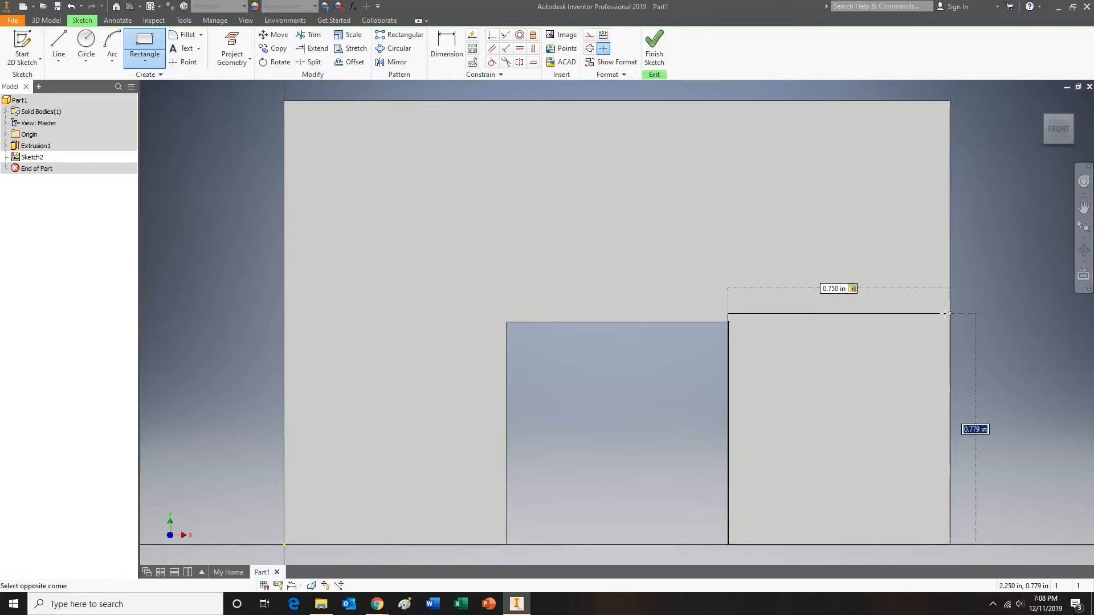
{"action": "type", "text": ".75"}
{"action": "key", "text": "Return"}
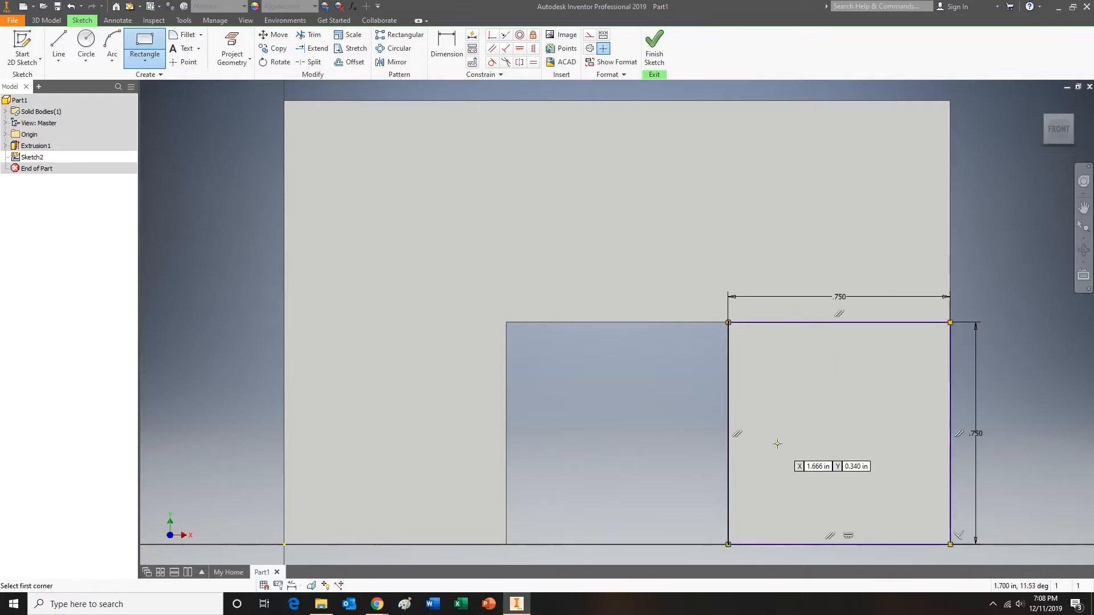
- Finish the sketch and extrude the square 0.75 in outward from the front face, joined to the body
{"action": "left_click", "coordinate": [654, 50]}
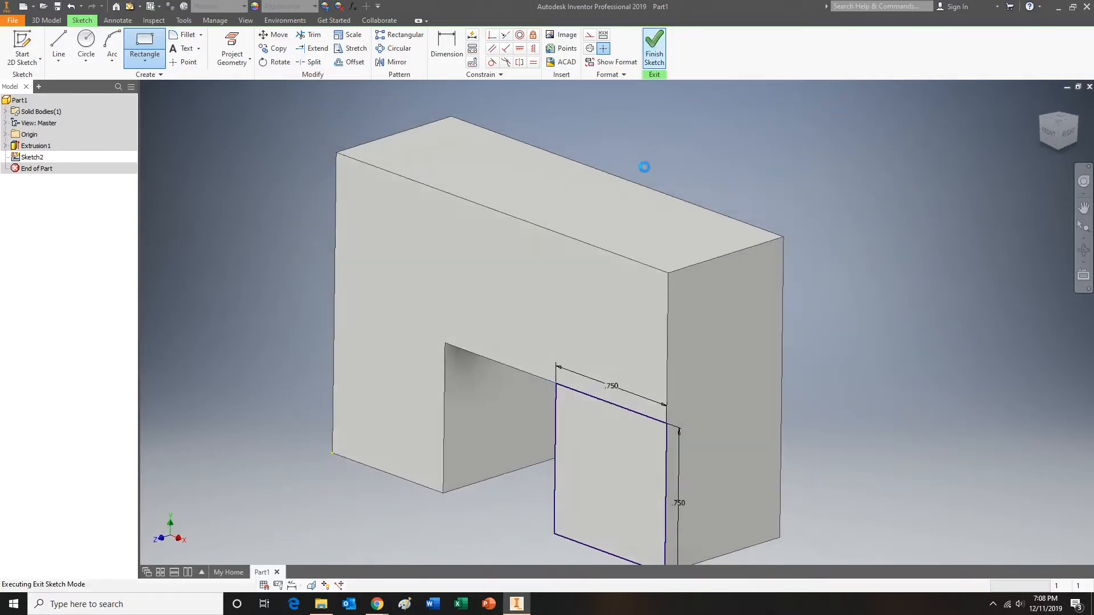
{"action": "left_click", "coordinate": [60, 46]}
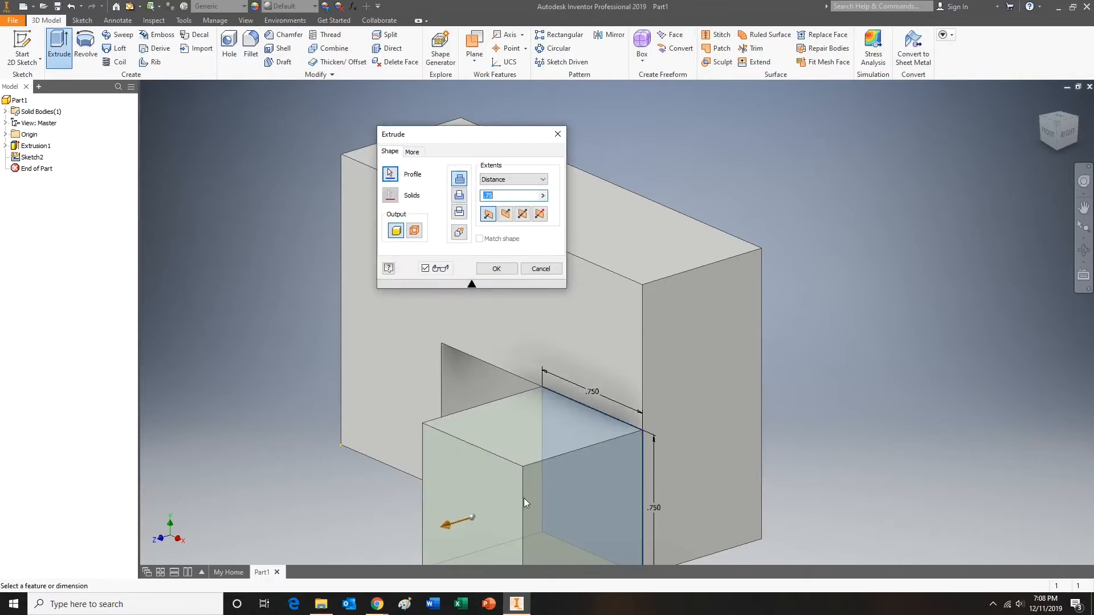
{"action": "left_click", "coordinate": [498, 269]}
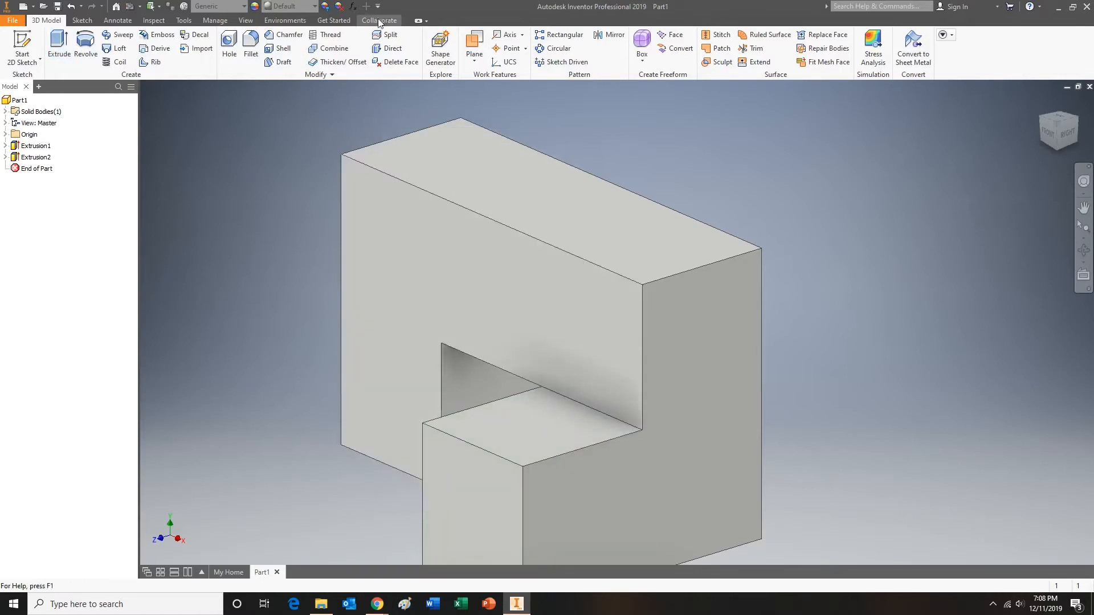
- Colour both extrusions of the part blue with RGB 0, 55, 255
{"action": "left_click", "coordinate": [326, 7]}
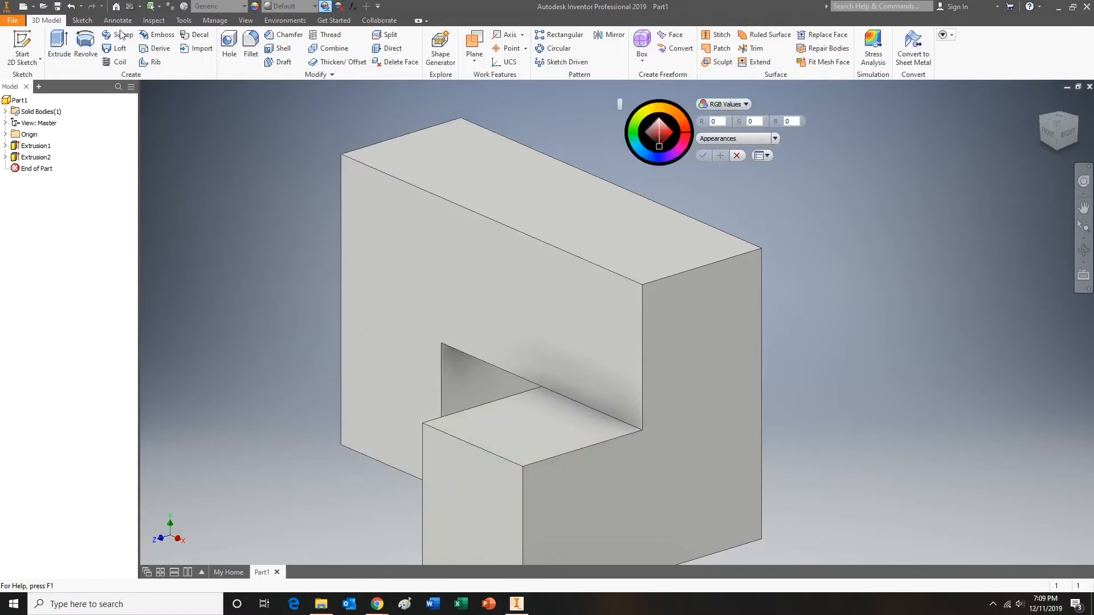
{"action": "left_click", "coordinate": [31, 146]}
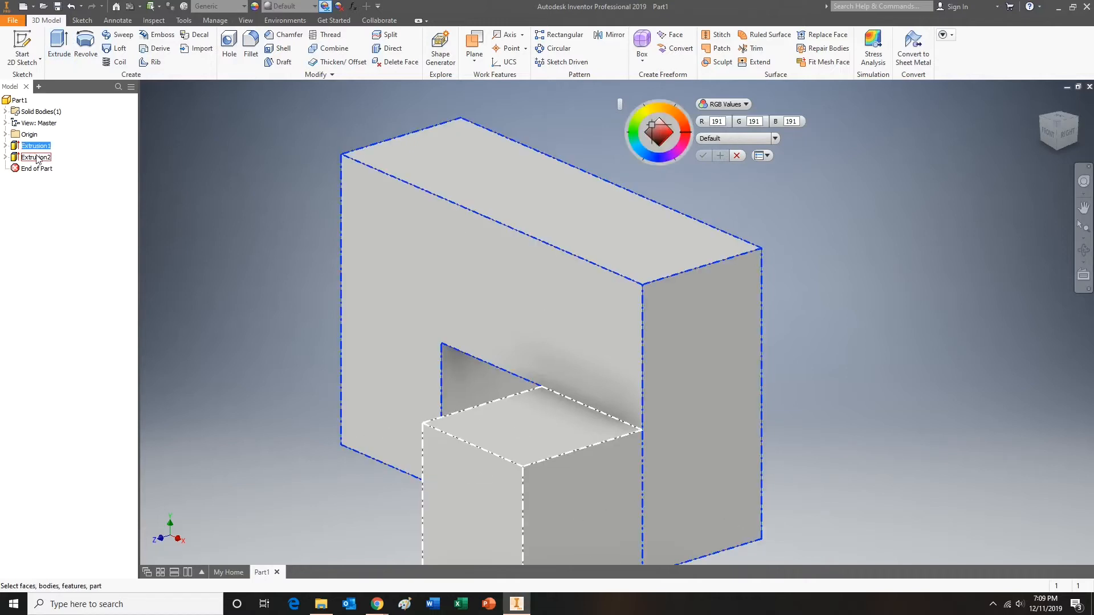
{"action": "left_click", "coordinate": [35, 157], "text": "ctrl"}
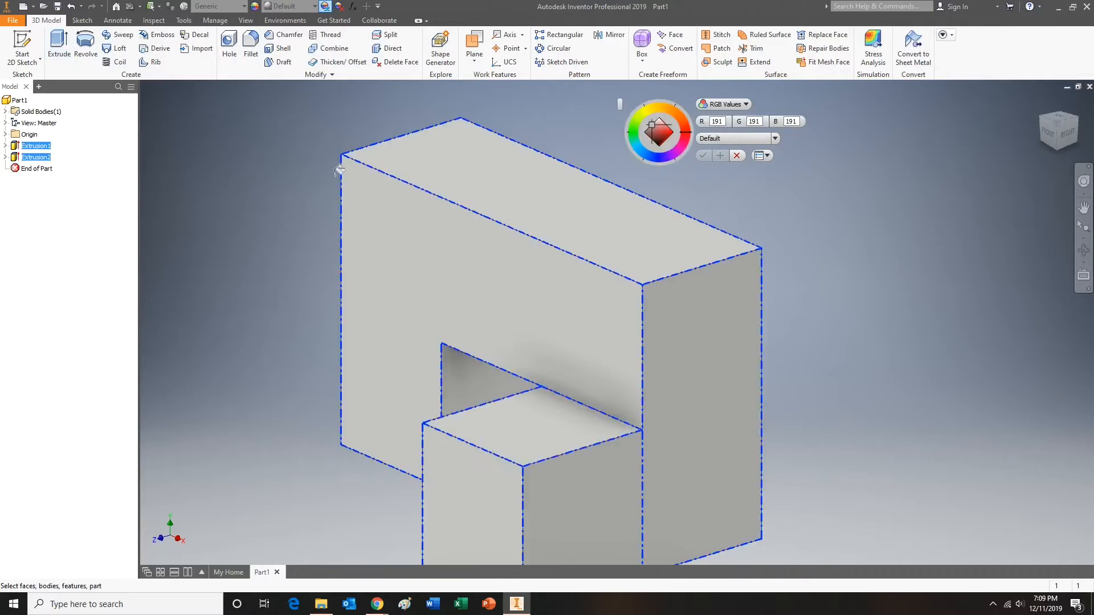
{"action": "left_click", "coordinate": [655, 157]}
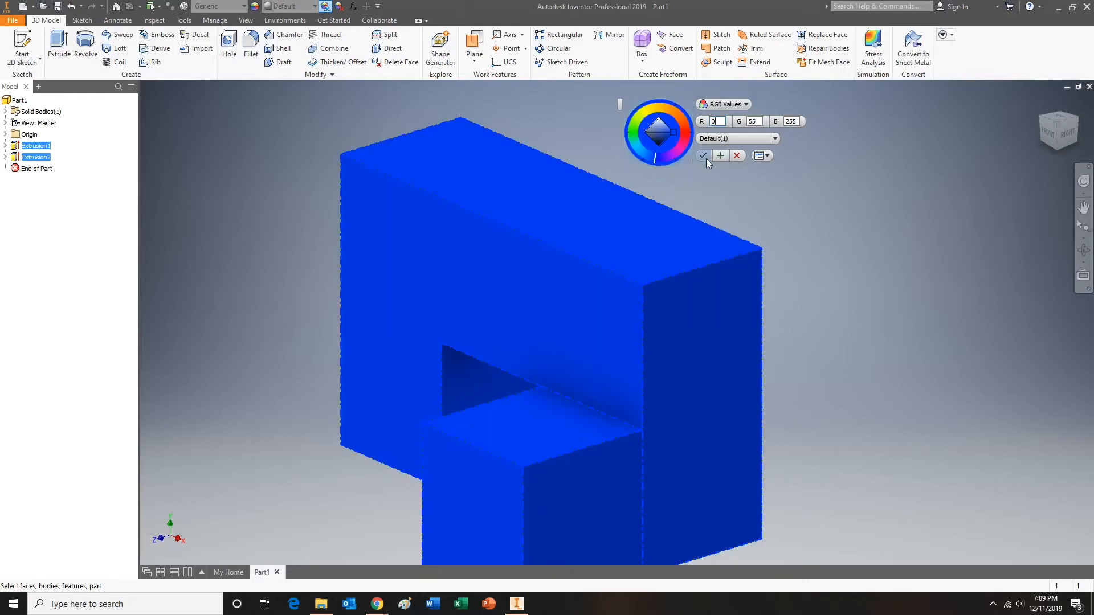
{"action": "left_click", "coordinate": [704, 158]}
{"action": "scroll", "coordinate": [702, 196], "scroll_direction": "up", "scroll_amount": 3}
{"action": "scroll", "coordinate": [702, 196], "scroll_direction": "down", "scroll_amount": 3}
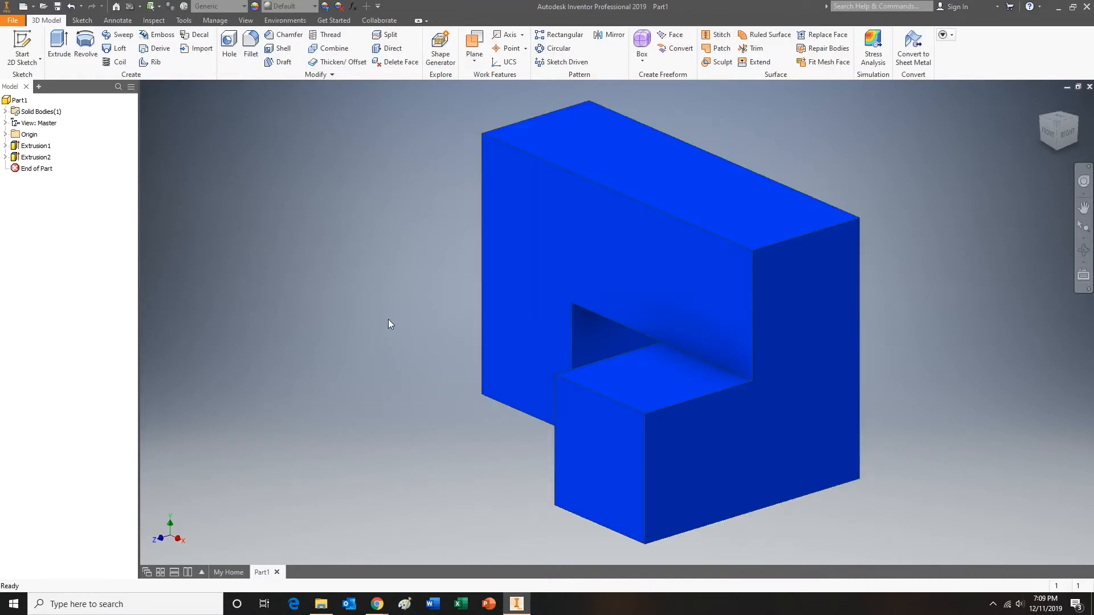
{"action": "key", "text": "F4"}
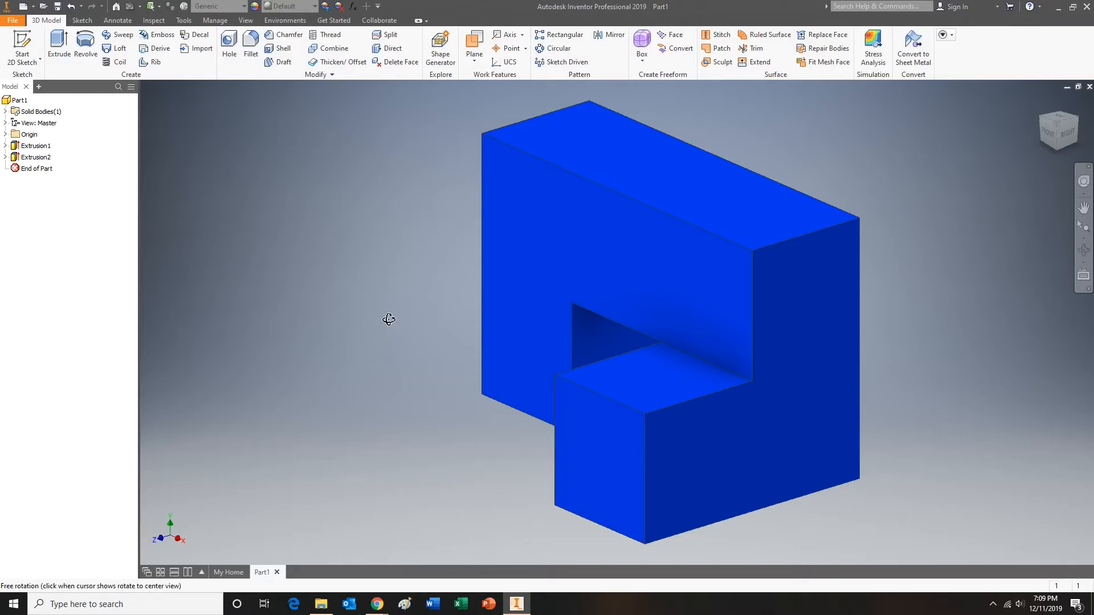
{"action": "left_click_drag", "start_coordinate": [388, 319], "coordinate": [387, 210]}
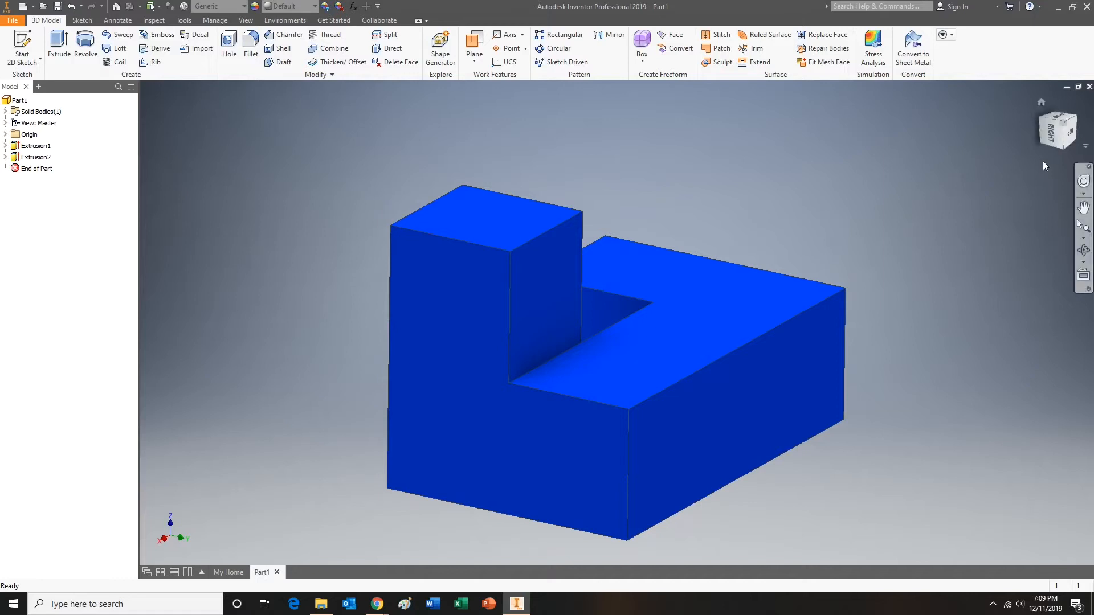
{"action": "left_click", "coordinate": [1041, 102]}
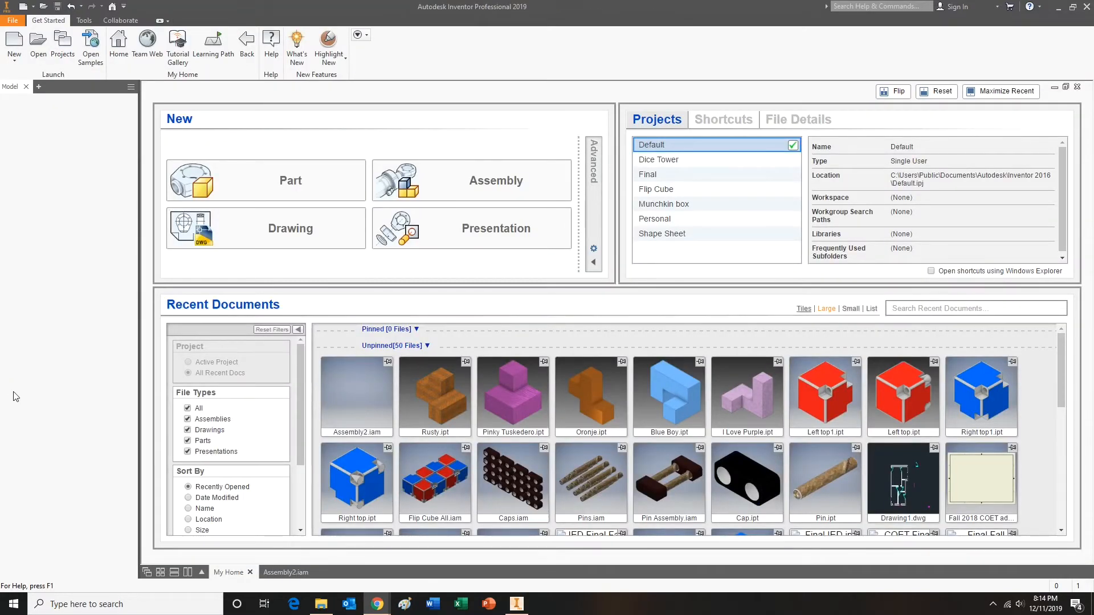
{"action": "left_click", "coordinate": [473, 190]}
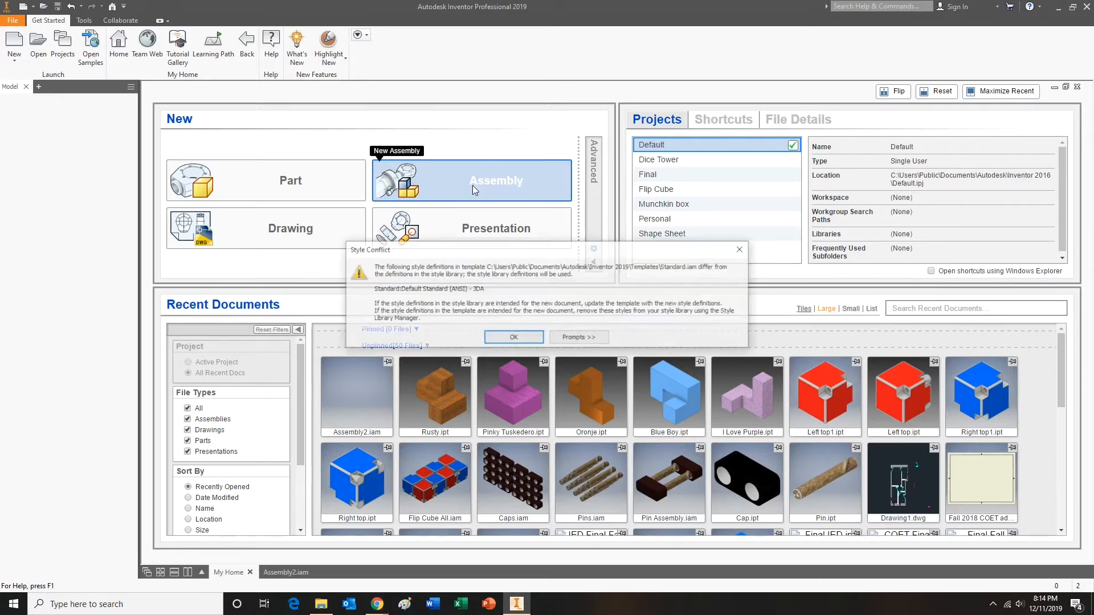
{"action": "left_click", "coordinate": [513, 338]}
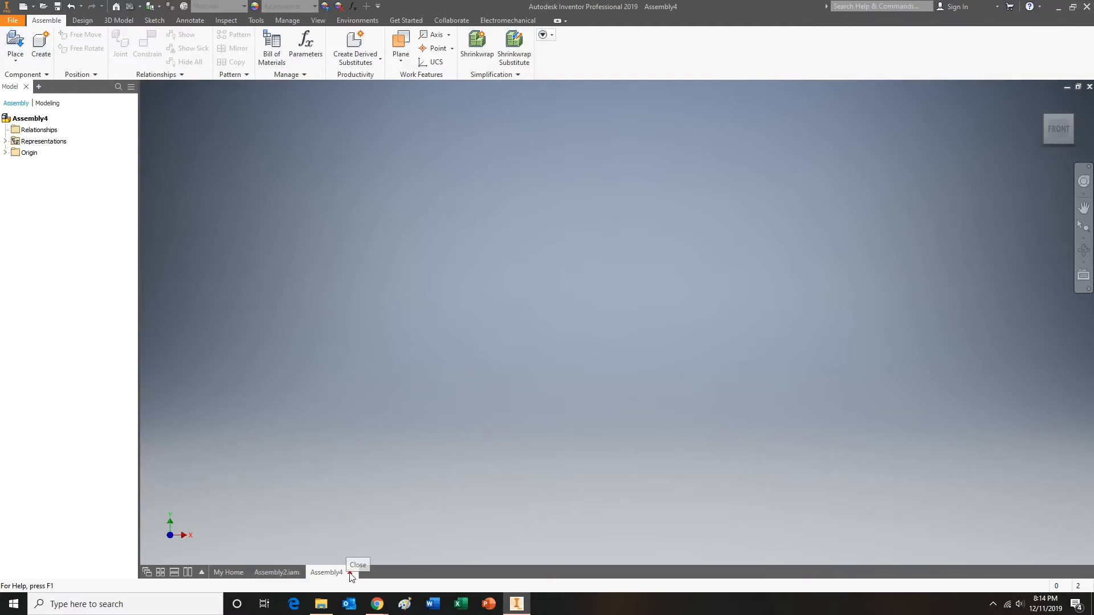
{"action": "left_click", "coordinate": [350, 574]}
- Switch to Assembly2.iam and place one instance of Blue Boy.ipt from the Puzzle Cube folder in an isometric view
{"action": "left_click", "coordinate": [276, 572]}
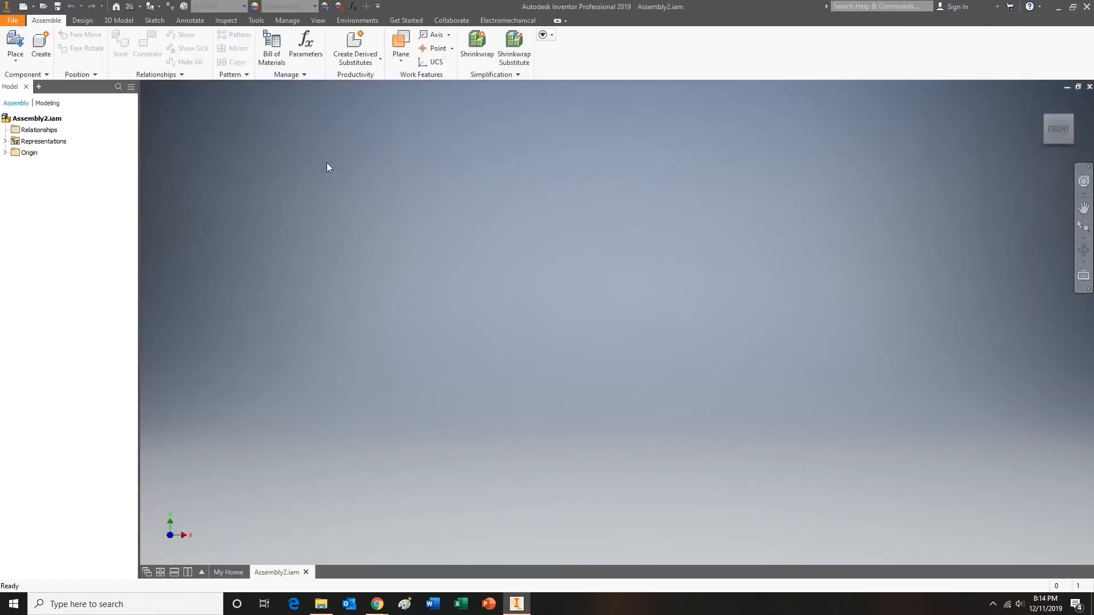
{"action": "left_click", "coordinate": [17, 60]}
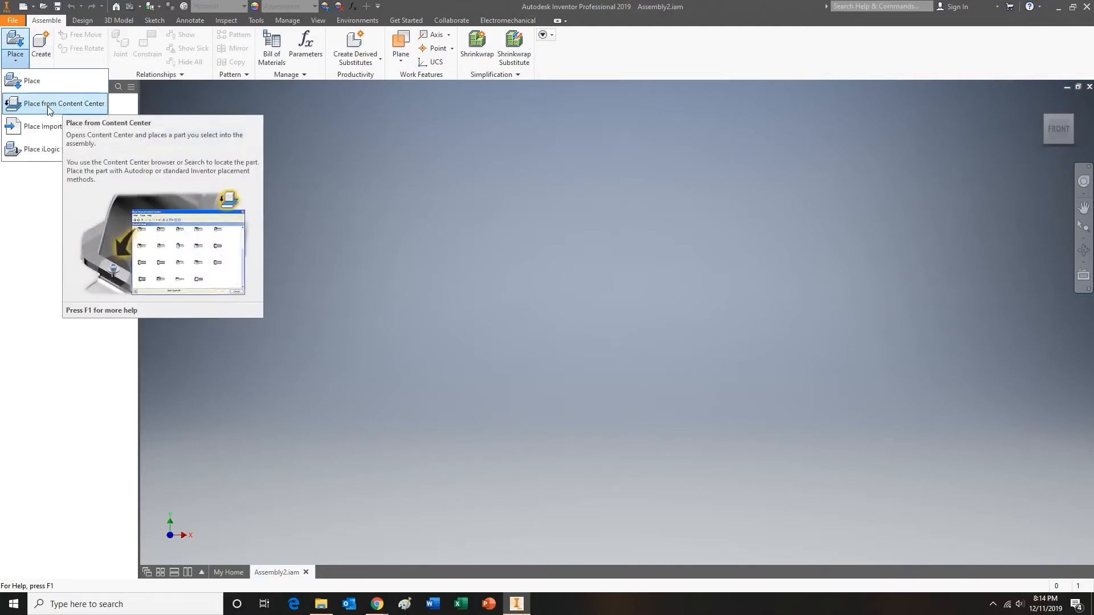
{"action": "left_click", "coordinate": [27, 83]}
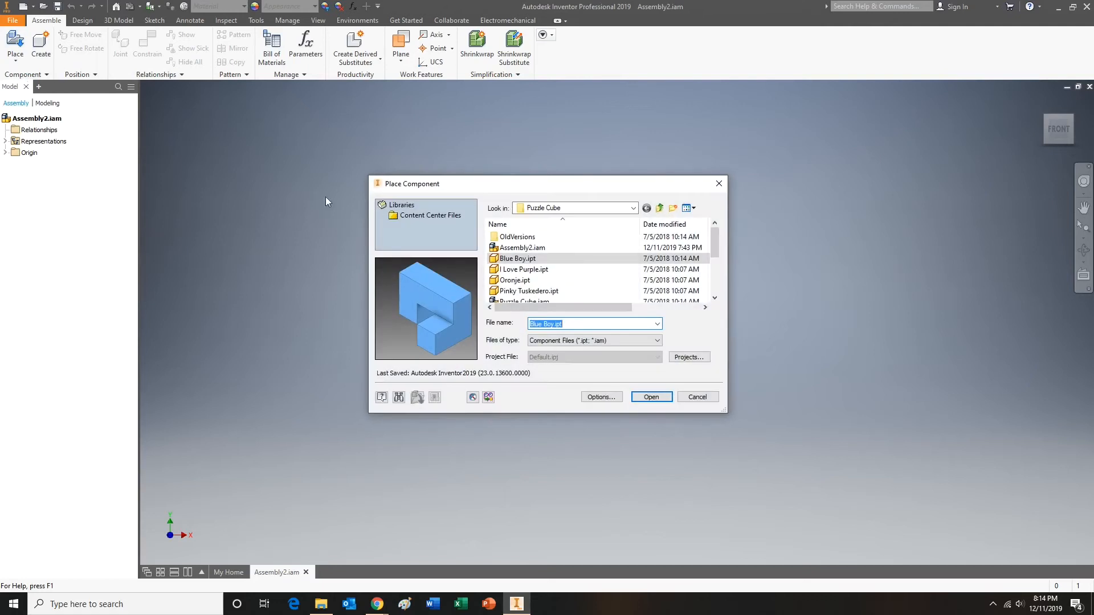
{"action": "left_click", "coordinate": [515, 259]}
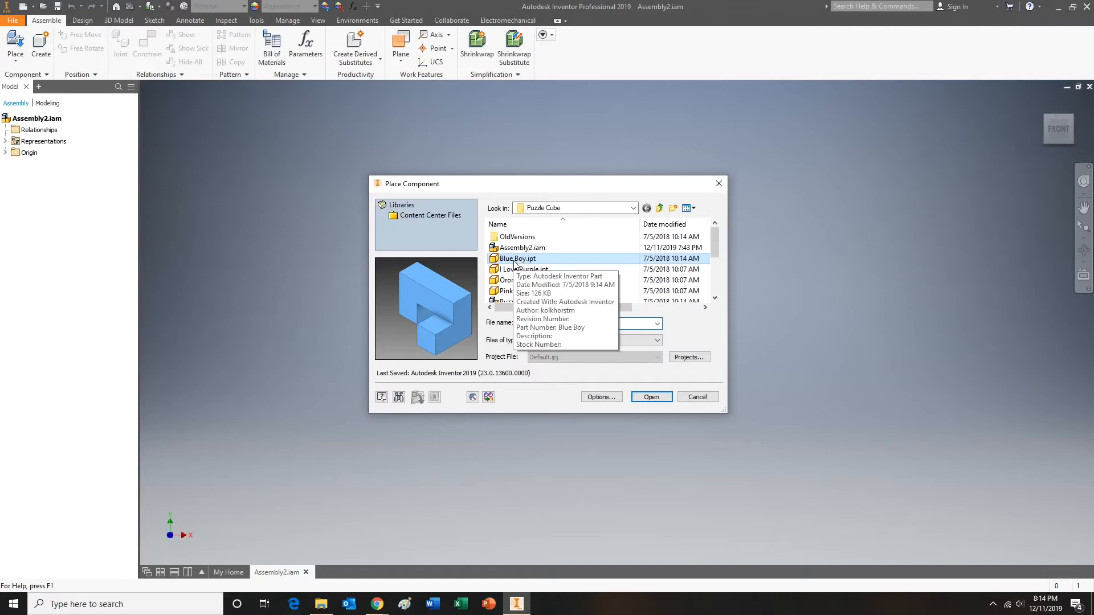
{"action": "left_click", "coordinate": [650, 397]}
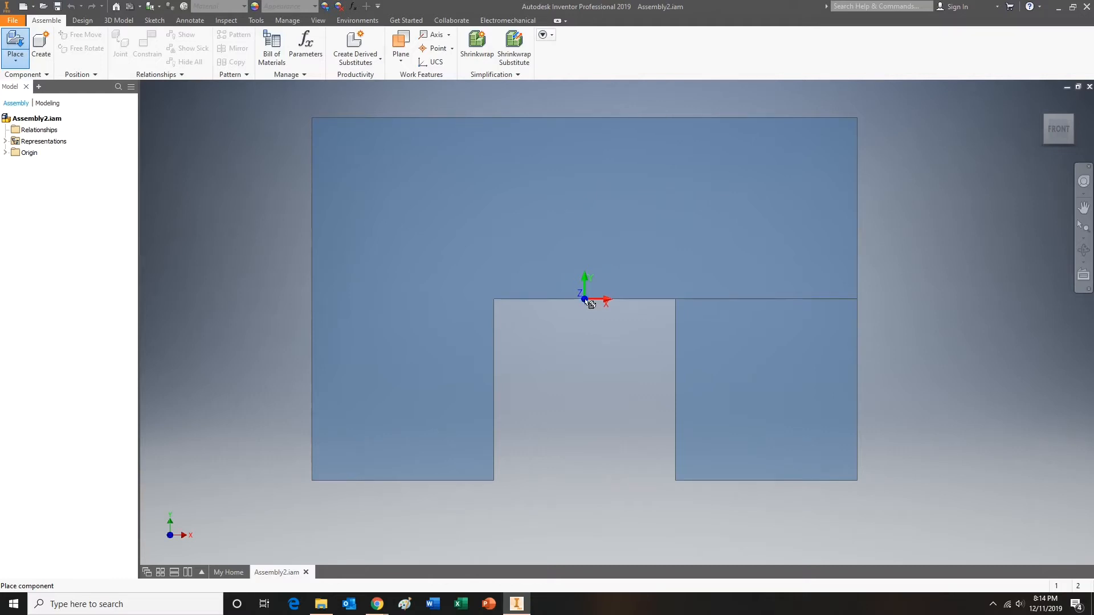
{"action": "left_click", "coordinate": [588, 302]}
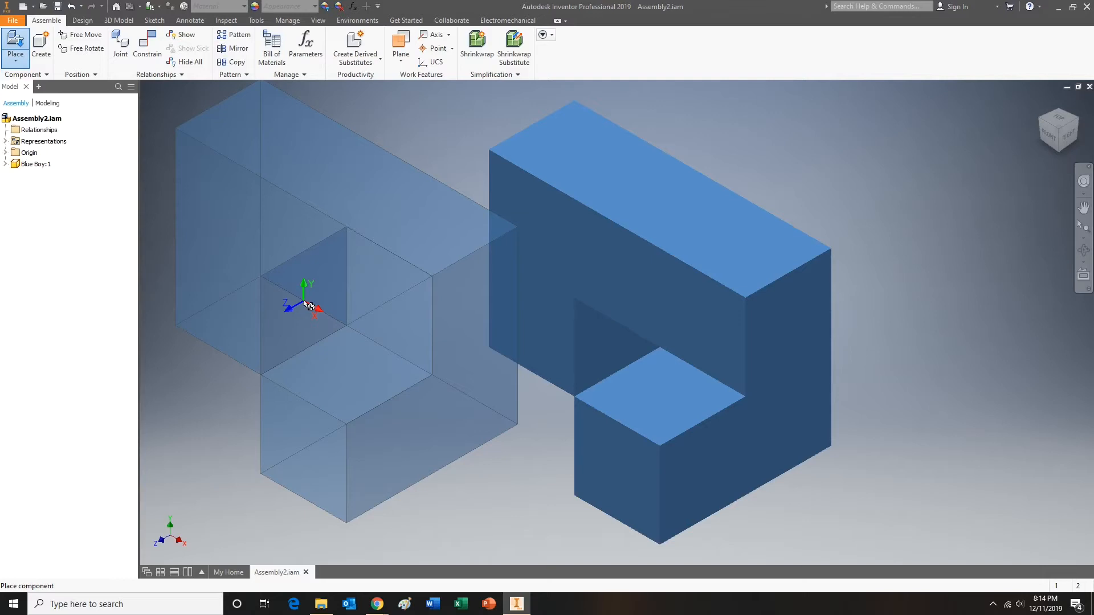
{"action": "right_click", "coordinate": [307, 306]}
{"action": "left_click", "coordinate": [337, 302]}
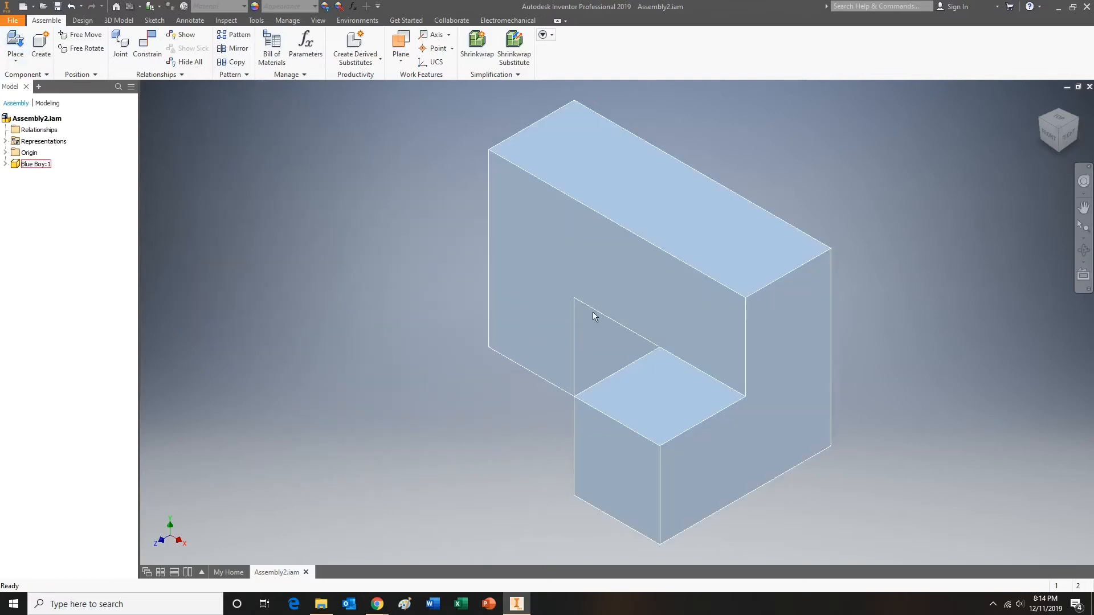
- Ground the Blue Boy component and test that it stays fixed in place
{"action": "scroll", "coordinate": [505, 365], "scroll_direction": "up", "scroll_amount": 4}
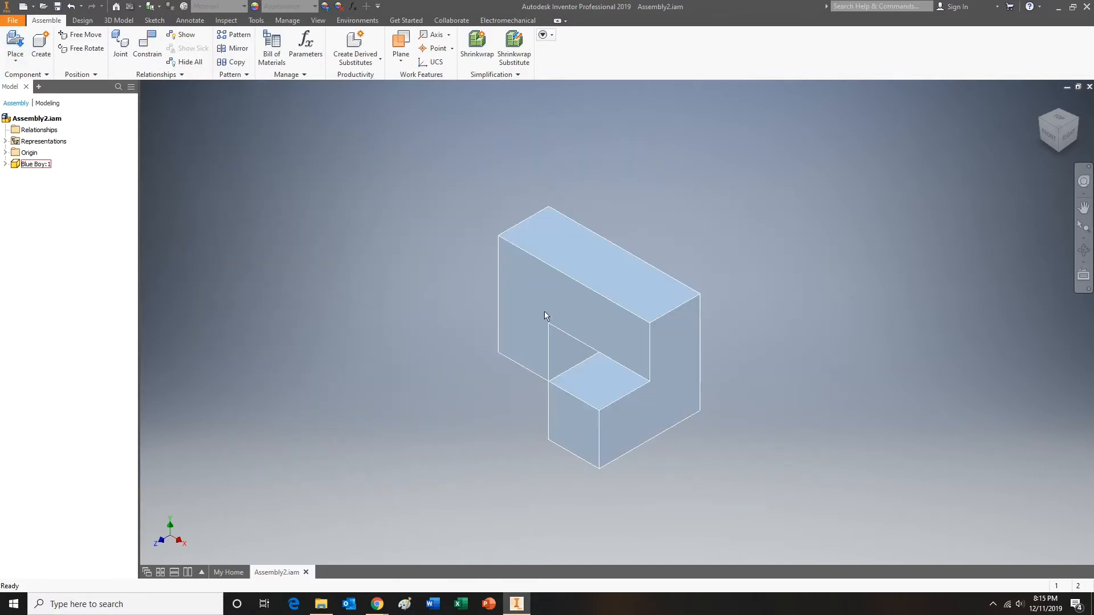
{"action": "left_click", "coordinate": [555, 301]}
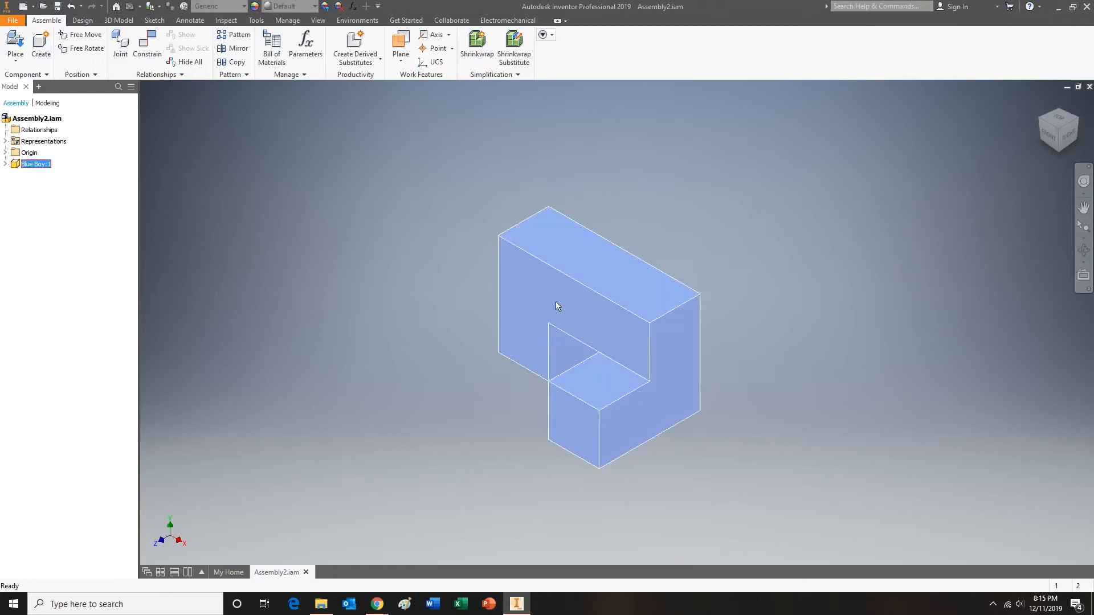
{"action": "right_click", "coordinate": [556, 306]}
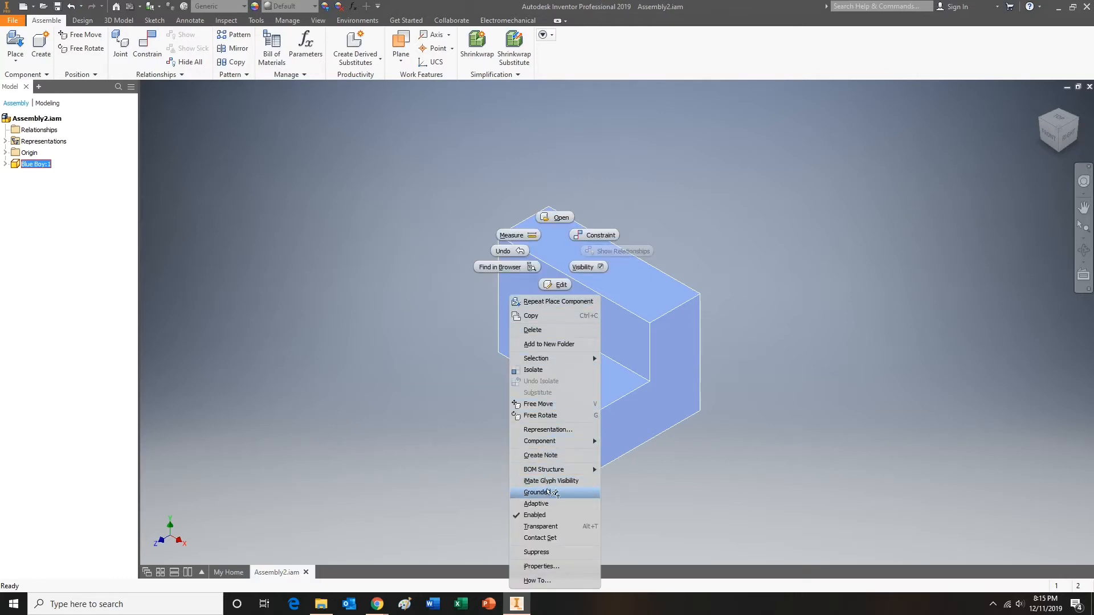
{"action": "left_click", "coordinate": [548, 492]}
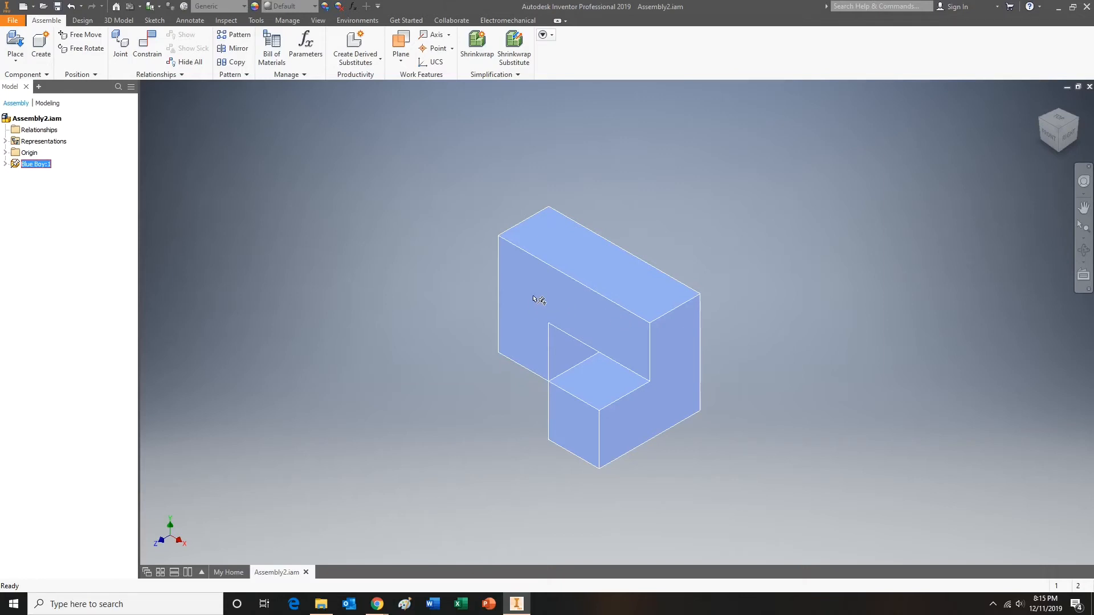
{"action": "mouse_move", "coordinate": [541, 298]}
{"action": "left_mouse_down"}
{"action": "mouse_move", "coordinate": [518, 300]}
{"action": "mouse_move", "coordinate": [634, 289]}
{"action": "mouse_move", "coordinate": [535, 286]}
{"action": "mouse_move", "coordinate": [551, 308]}
{"action": "mouse_move", "coordinate": [548, 298]}
{"action": "left_mouse_up"}
- Place one instance of I Love Purple.ipt beside the blue piece and move it slightly upward, clear of it
{"action": "left_click", "coordinate": [15, 46]}
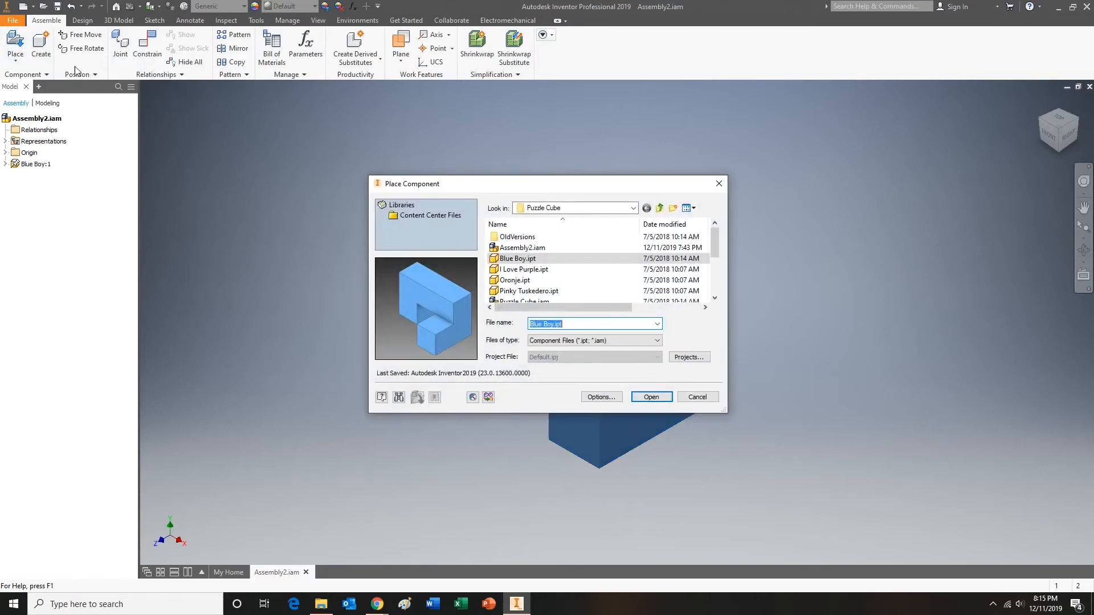
{"action": "left_click", "coordinate": [545, 271]}
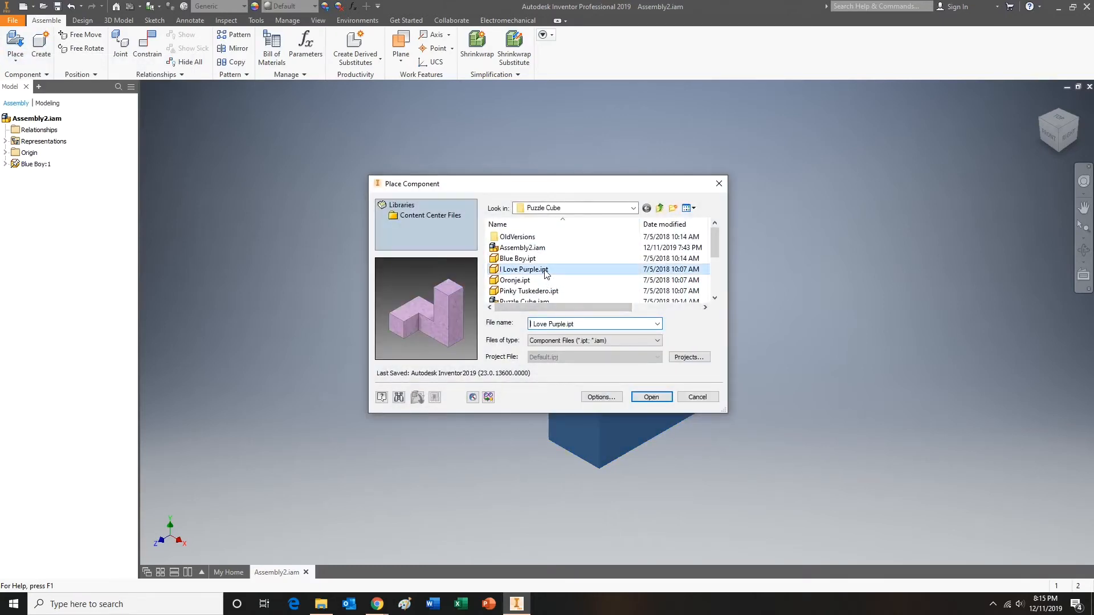
{"action": "left_click", "coordinate": [651, 398]}
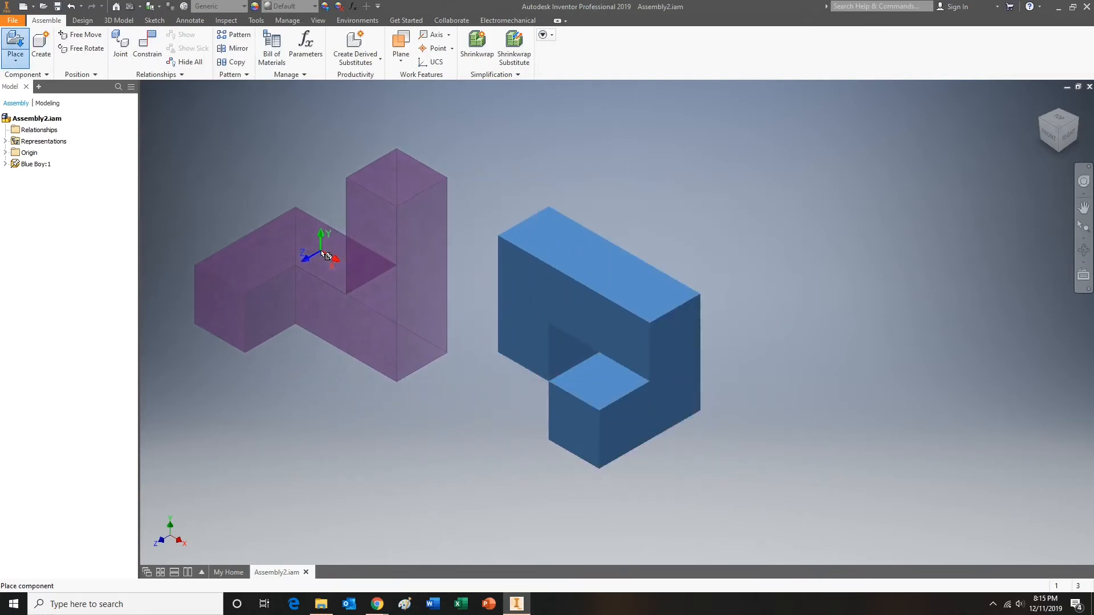
{"action": "left_click", "coordinate": [321, 252]}
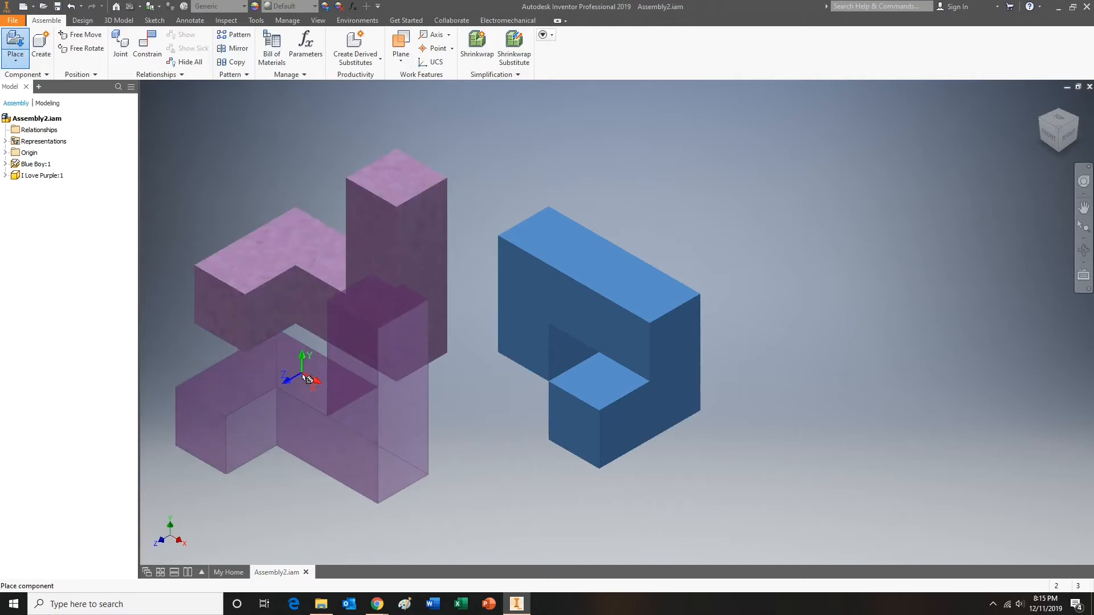
{"action": "right_click", "coordinate": [308, 389]}
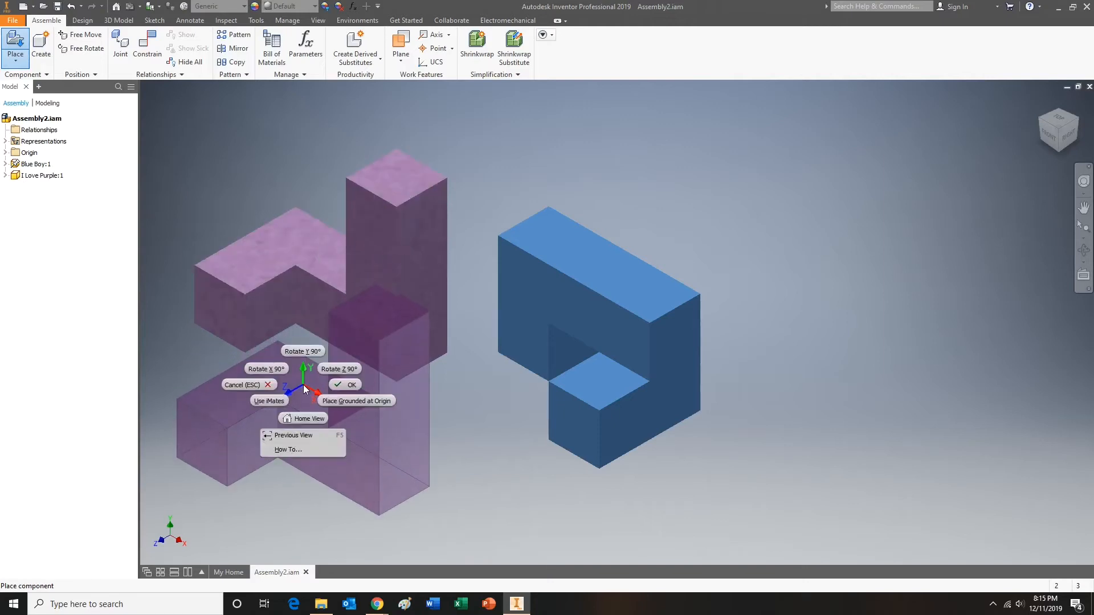
{"action": "left_click", "coordinate": [343, 384]}
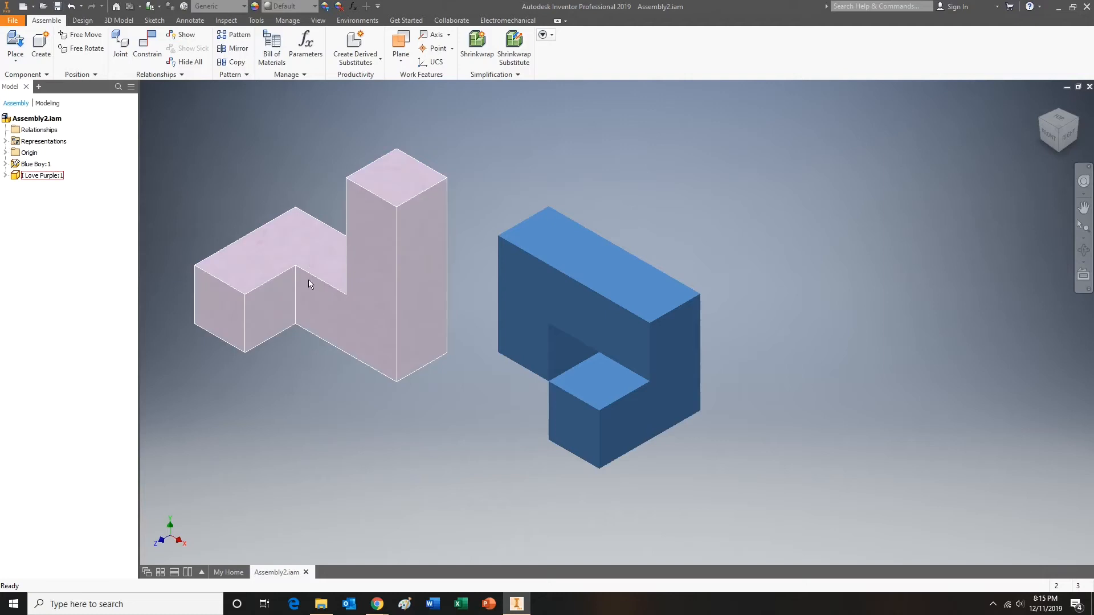
{"action": "left_click_drag", "start_coordinate": [315, 278], "coordinate": [322, 210]}
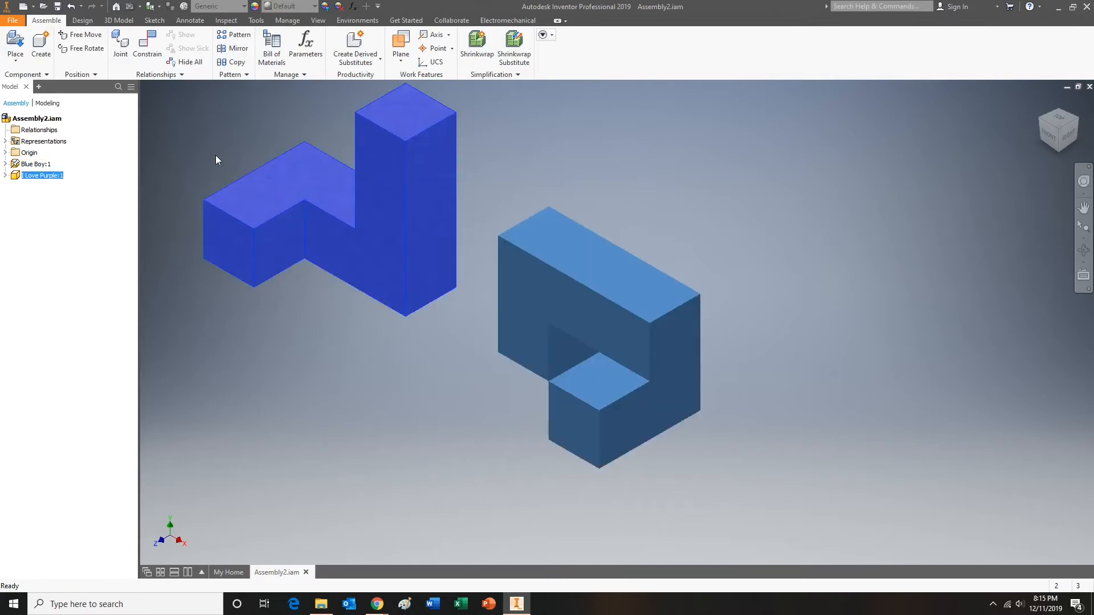
- Mate the purple piece's L-shaped upper face to the blue piece's top face with a 0.000 in offset
{"action": "left_click", "coordinate": [147, 50]}
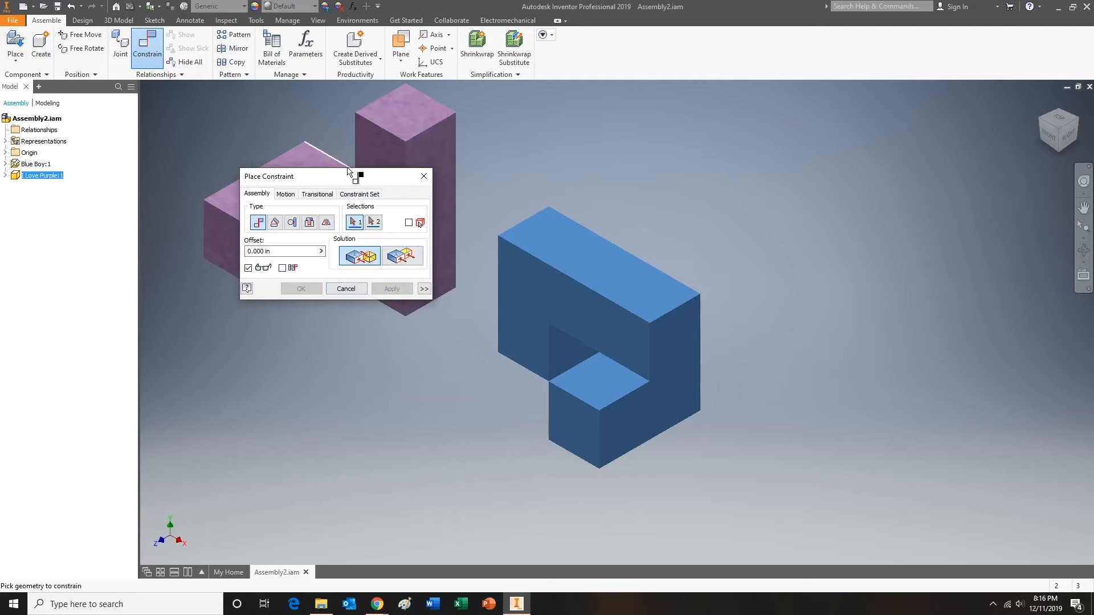
{"action": "left_click_drag", "start_coordinate": [356, 177], "coordinate": [841, 120]}
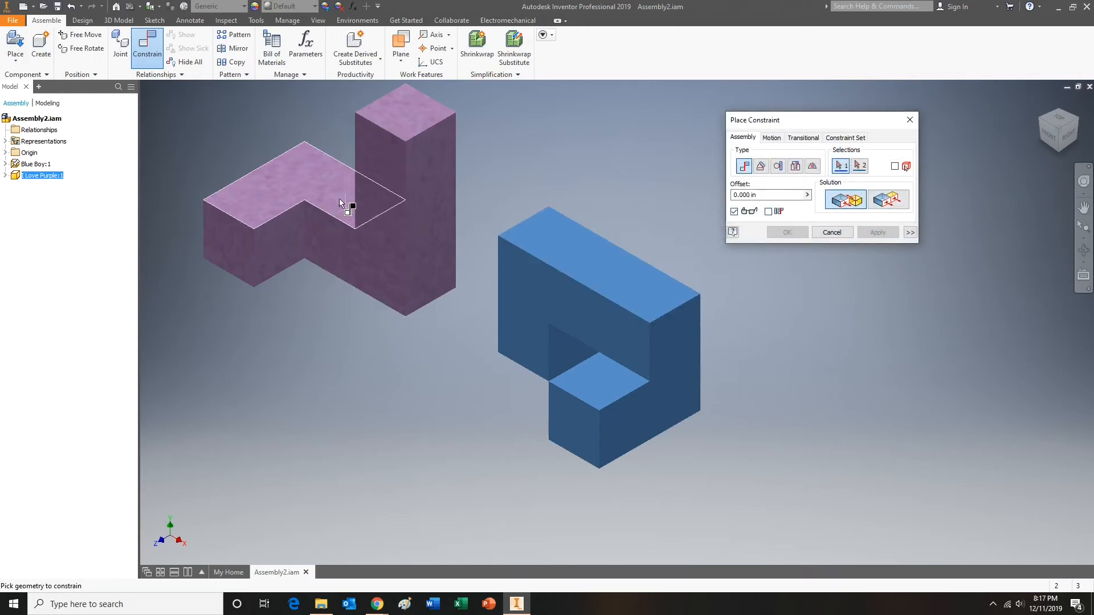
{"action": "left_click", "coordinate": [279, 182]}
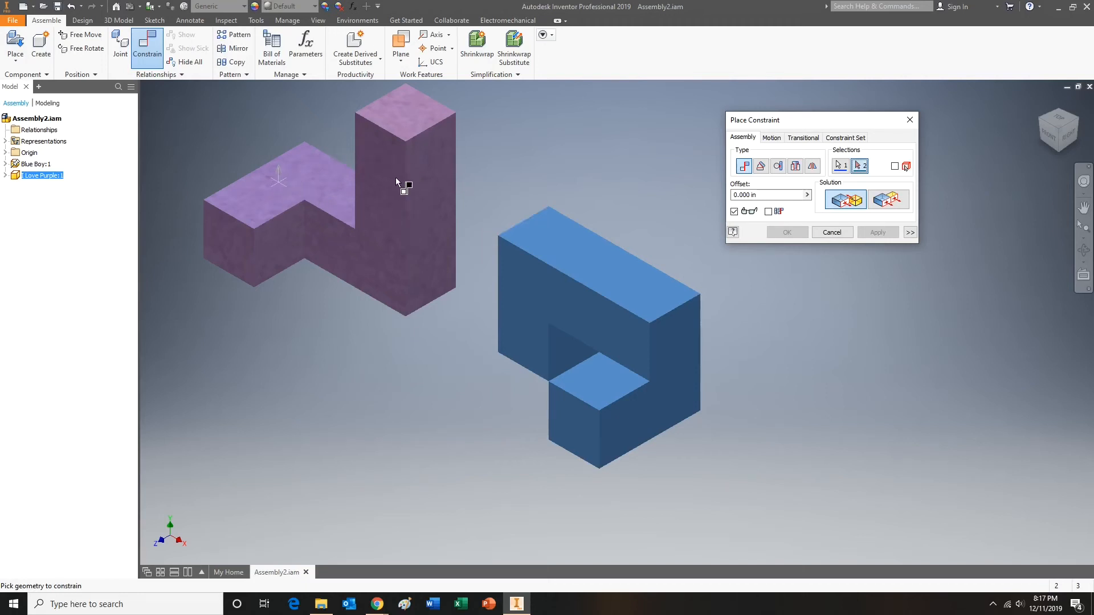
{"action": "left_click", "coordinate": [564, 248]}
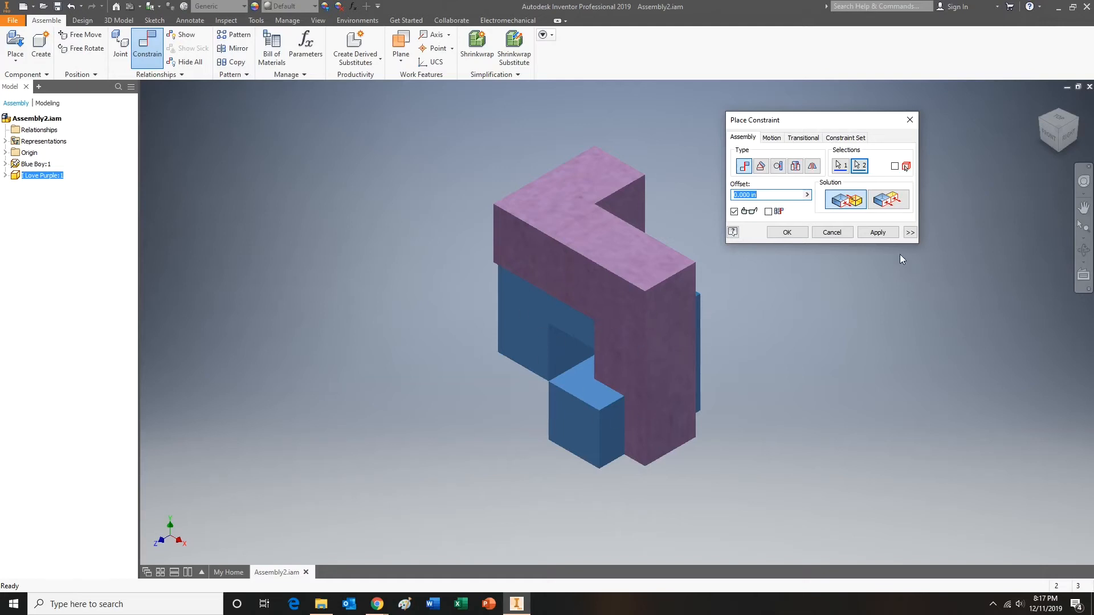
{"action": "left_click", "coordinate": [877, 233]}
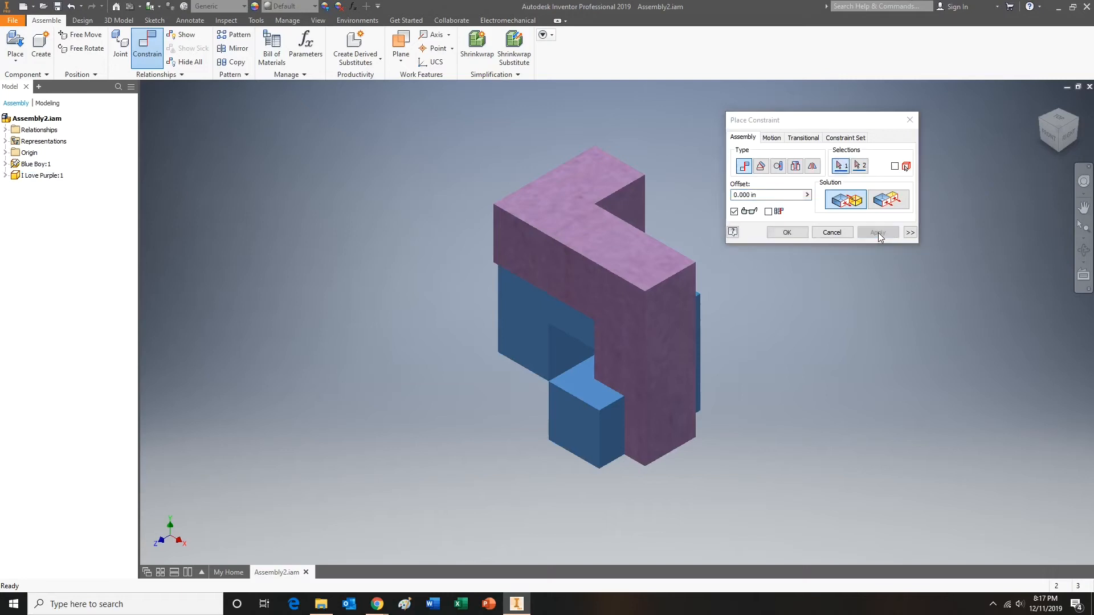
{"action": "left_click", "coordinate": [831, 232]}
- Slide the purple piece along the blue piece's top in isometric and right-side views to test its remaining freedom
{"action": "left_click_drag", "start_coordinate": [668, 347], "coordinate": [593, 331]}
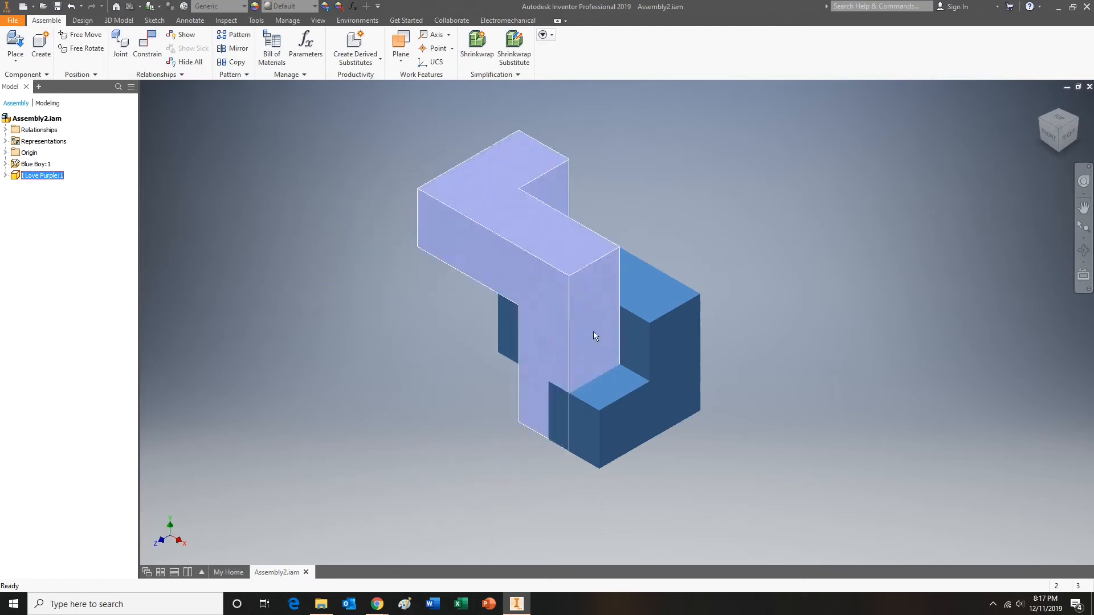
{"action": "left_click", "coordinate": [1067, 138]}
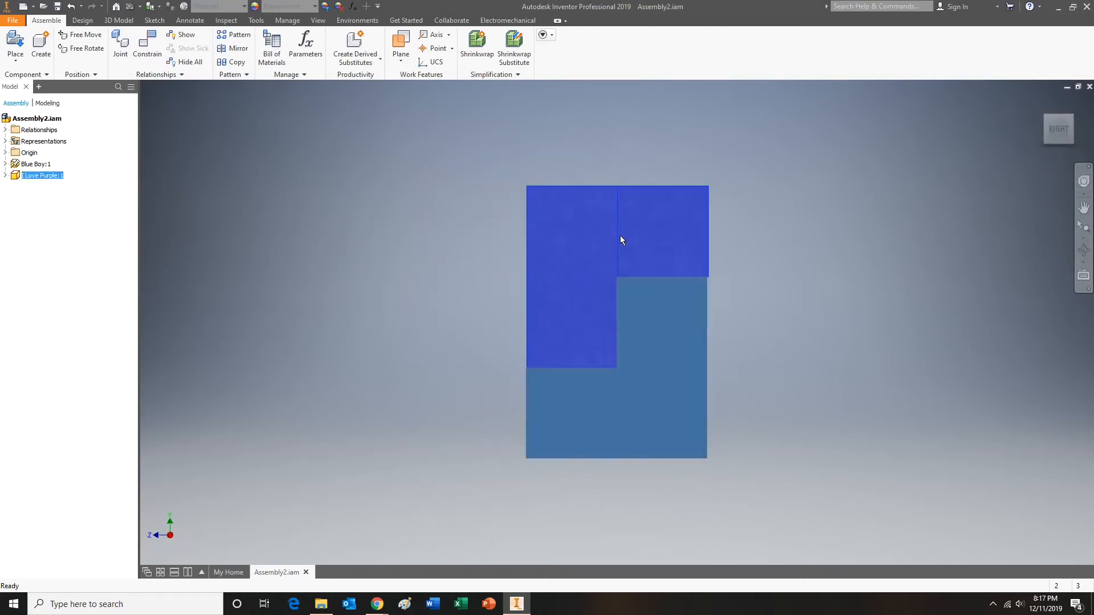
{"action": "left_click_drag", "start_coordinate": [621, 239], "coordinate": [551, 231]}
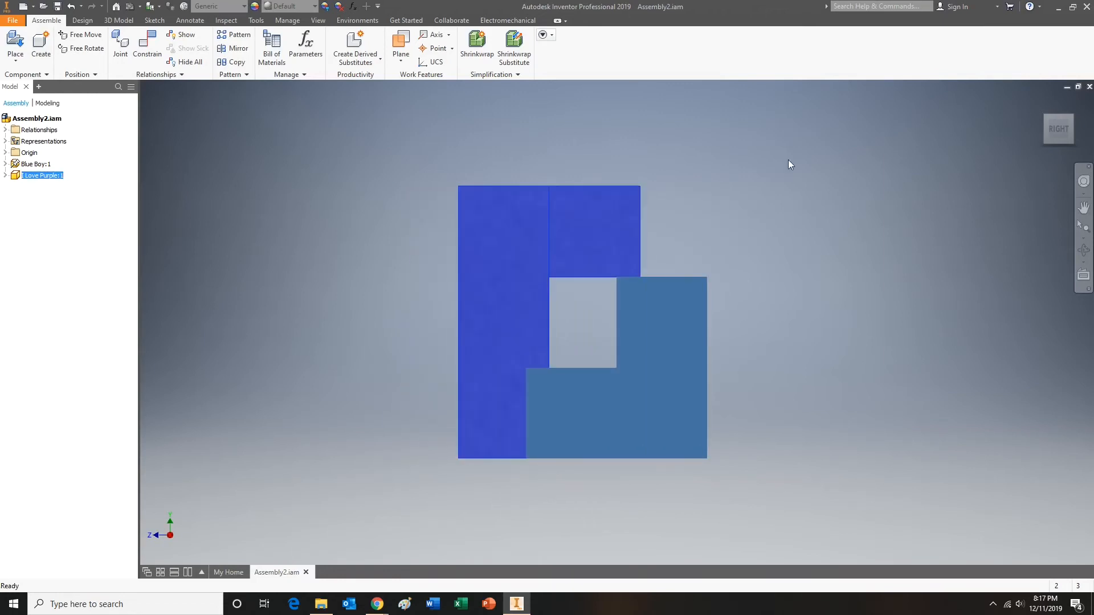
{"action": "left_click", "coordinate": [1050, 116]}
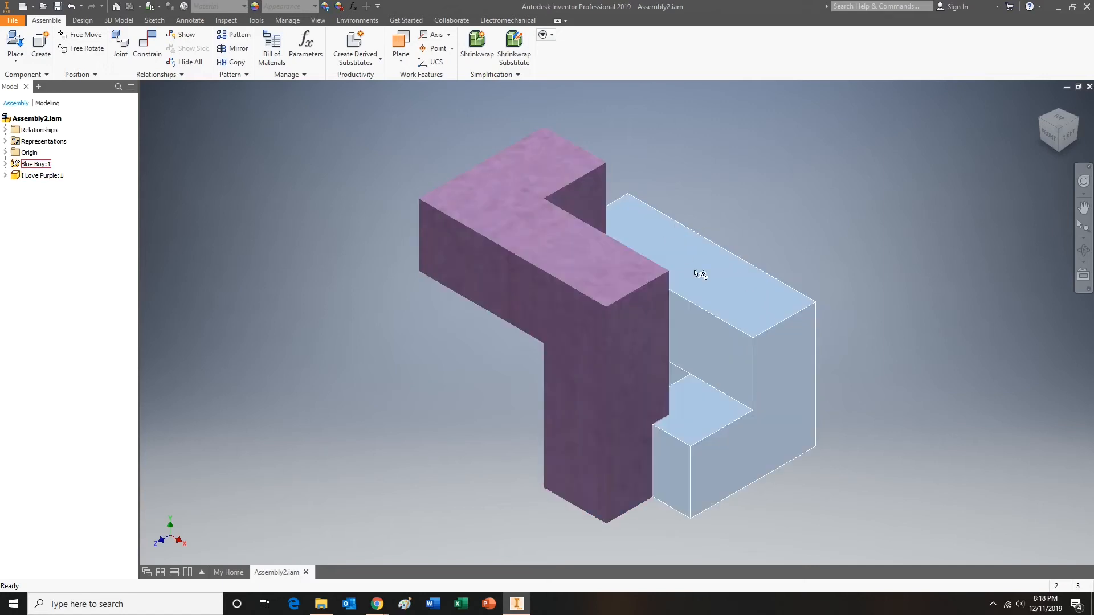
- Constrain the purple piece's inner corner face flush with the blue piece's U-shaped front face at a 0.000 in offset
{"action": "left_click", "coordinate": [137, 33]}
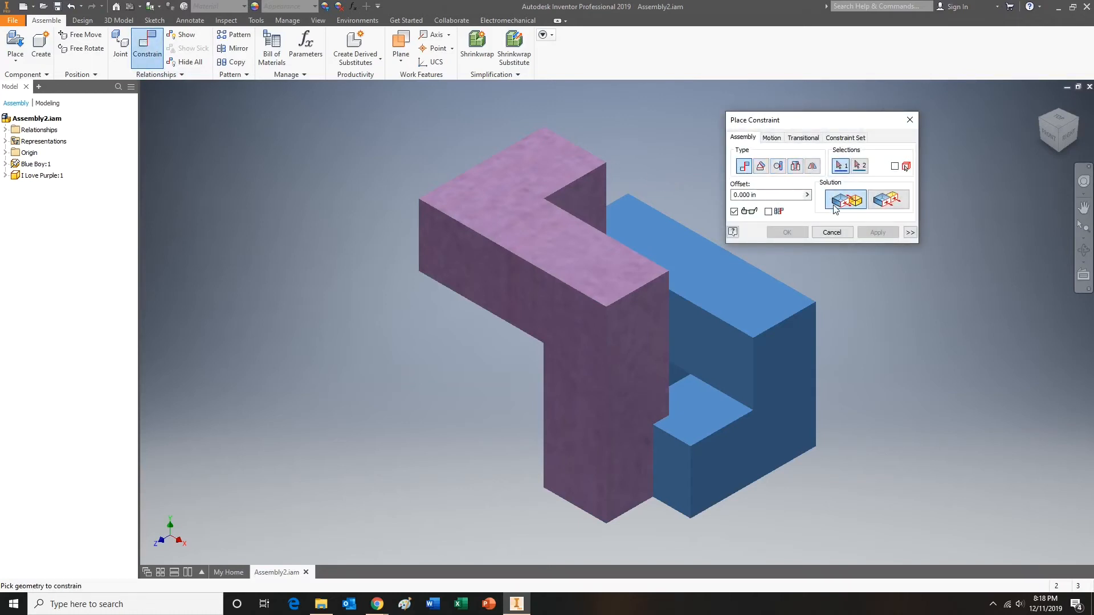
{"action": "left_click", "coordinate": [890, 203]}
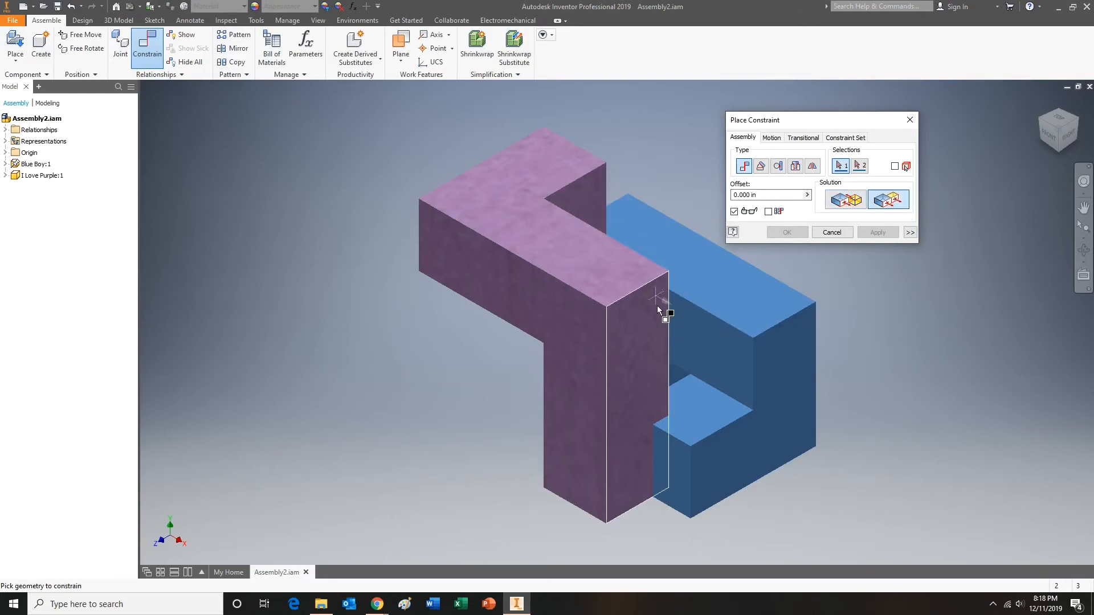
{"action": "left_click", "coordinate": [592, 197]}
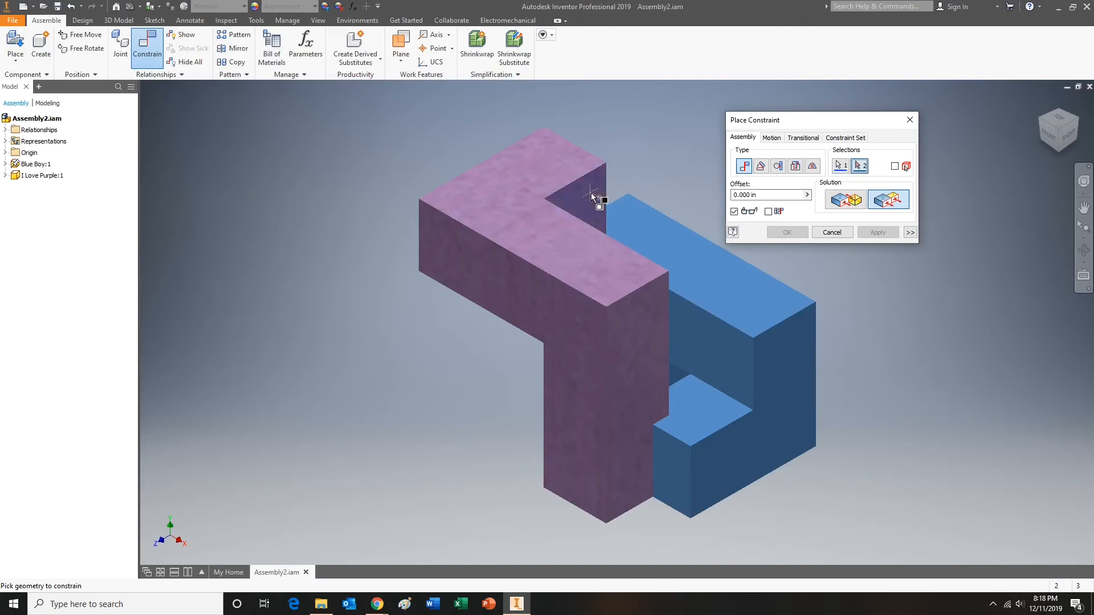
{"action": "left_click", "coordinate": [705, 336]}
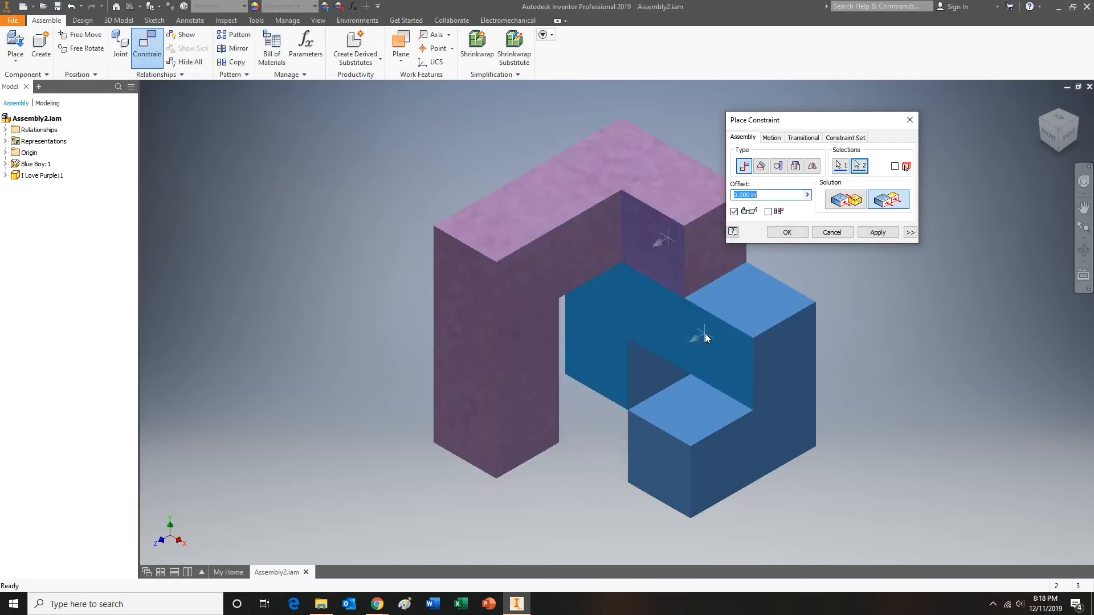
{"action": "left_click", "coordinate": [876, 235]}
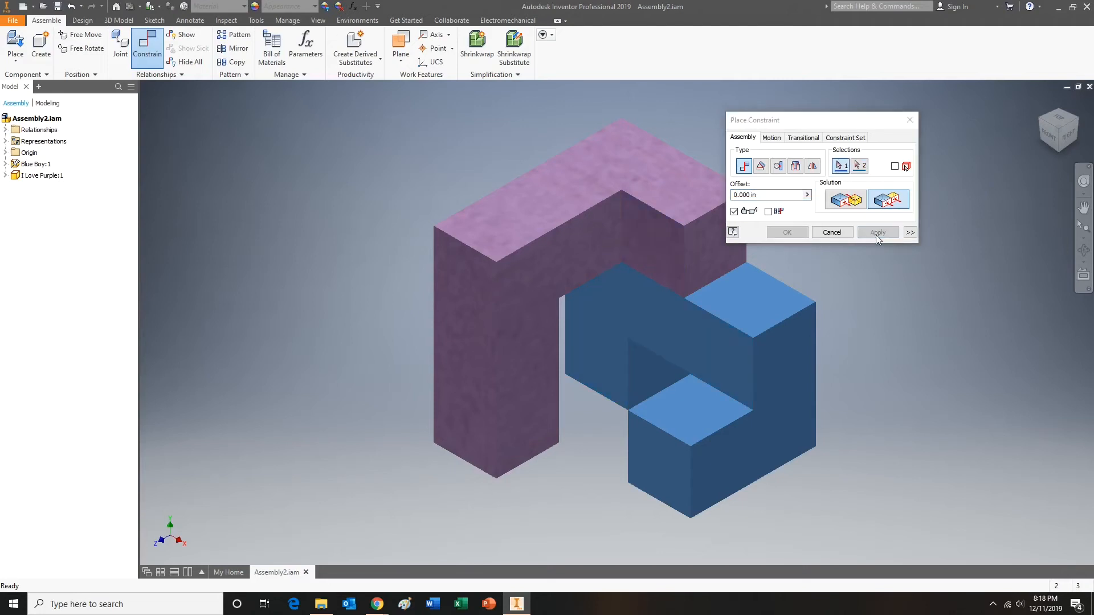
{"action": "left_click", "coordinate": [831, 232]}
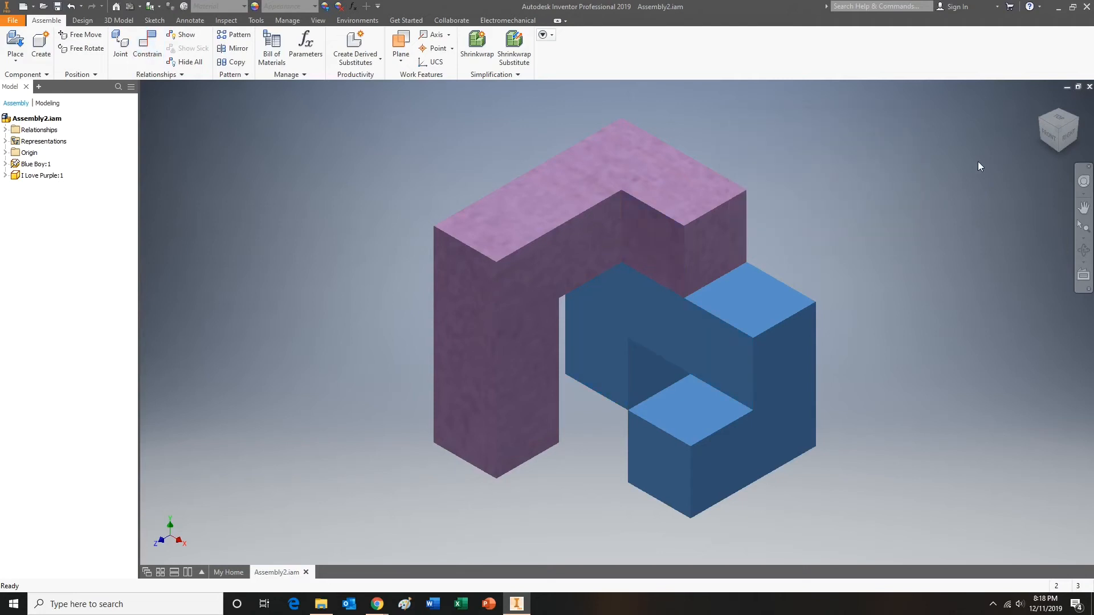
- Inspect the two pieces from the left and back, sliding the purple piece sideways to test its remaining movement
{"action": "left_click", "coordinate": [1044, 121]}
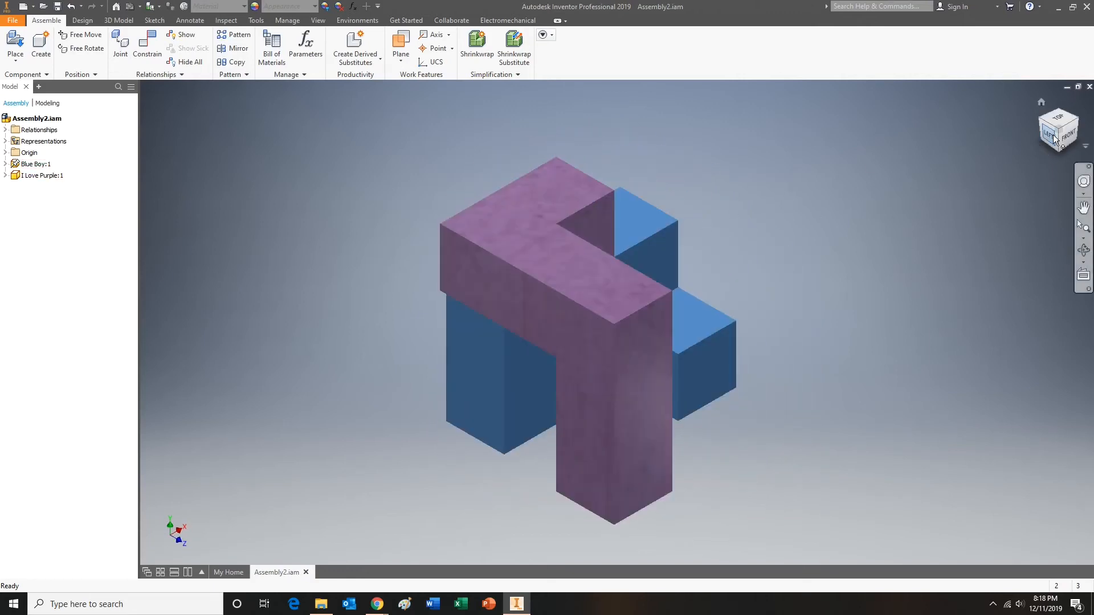
{"action": "left_click", "coordinate": [1049, 135]}
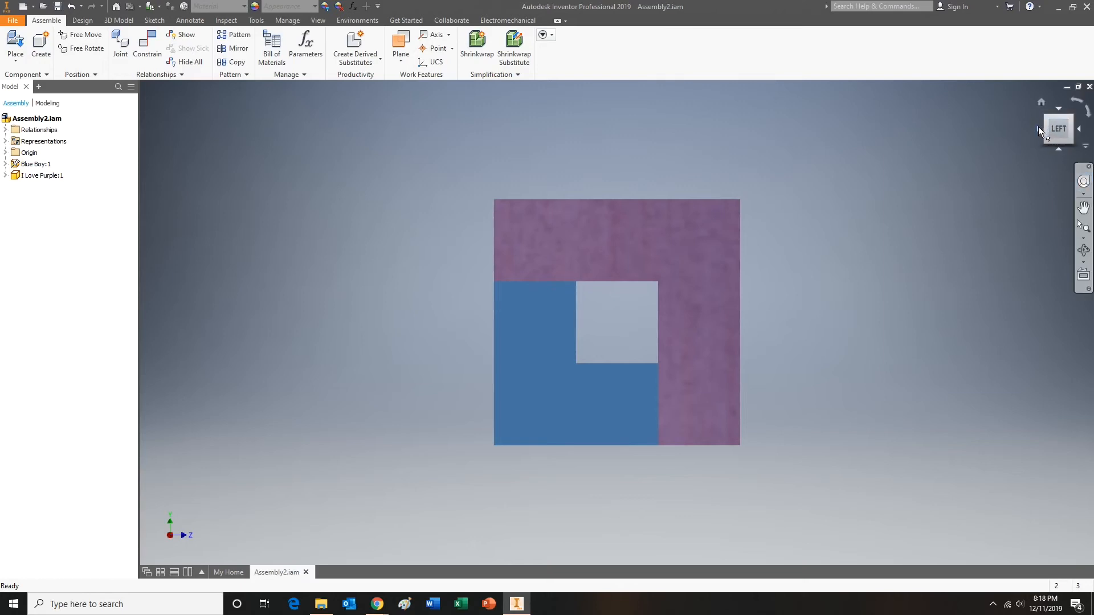
{"action": "left_click", "coordinate": [1038, 127]}
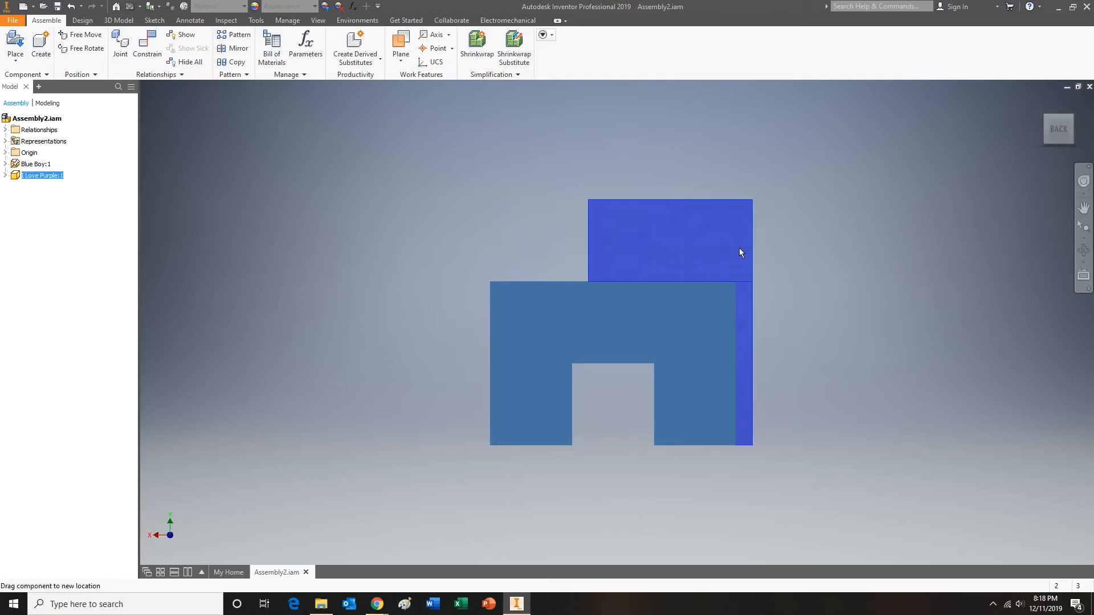
{"action": "mouse_move", "coordinate": [740, 249]}
{"action": "left_mouse_down"}
{"action": "mouse_move", "coordinate": [844, 250]}
{"action": "mouse_move", "coordinate": [747, 249]}
{"action": "left_mouse_up"}
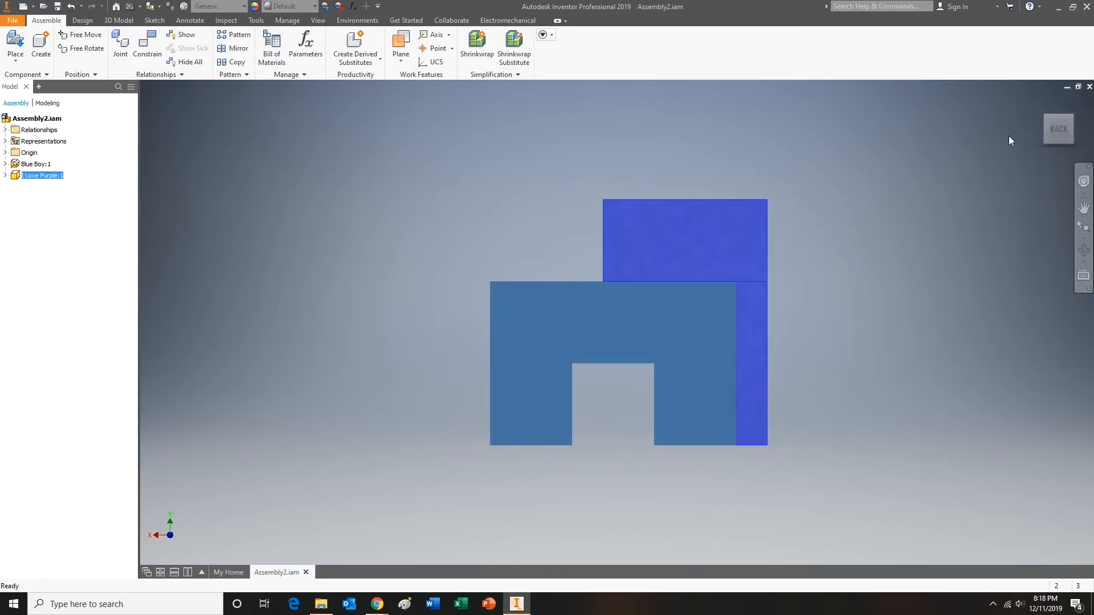
{"action": "left_click", "coordinate": [1041, 103]}
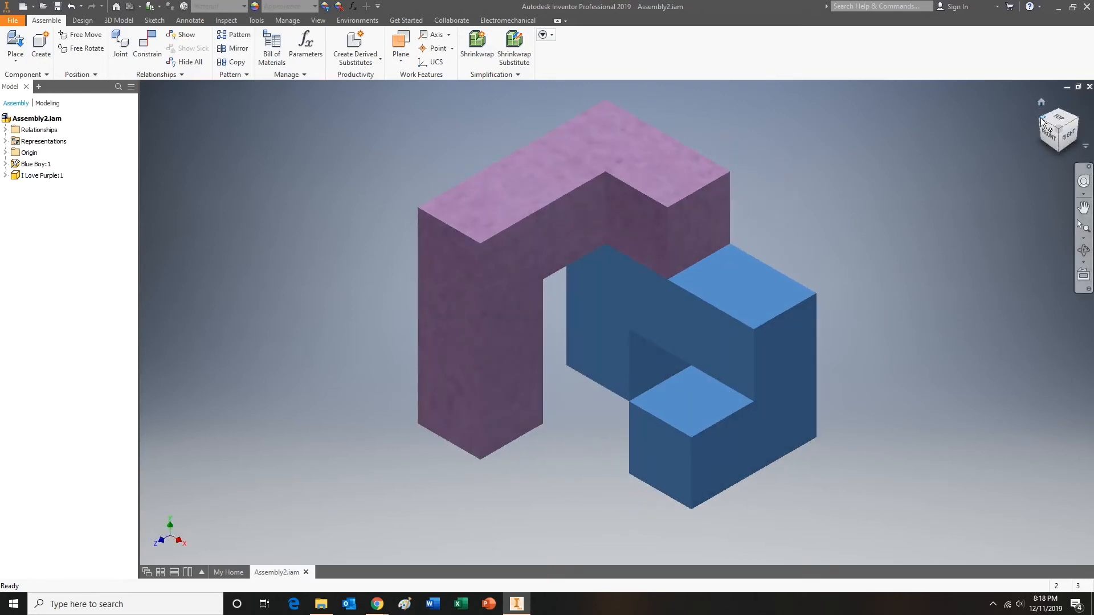
- Constrain the purple piece's outer left side face flush with the blue piece's left end face at a 0.000 in offset
{"action": "left_click", "coordinate": [1040, 119]}
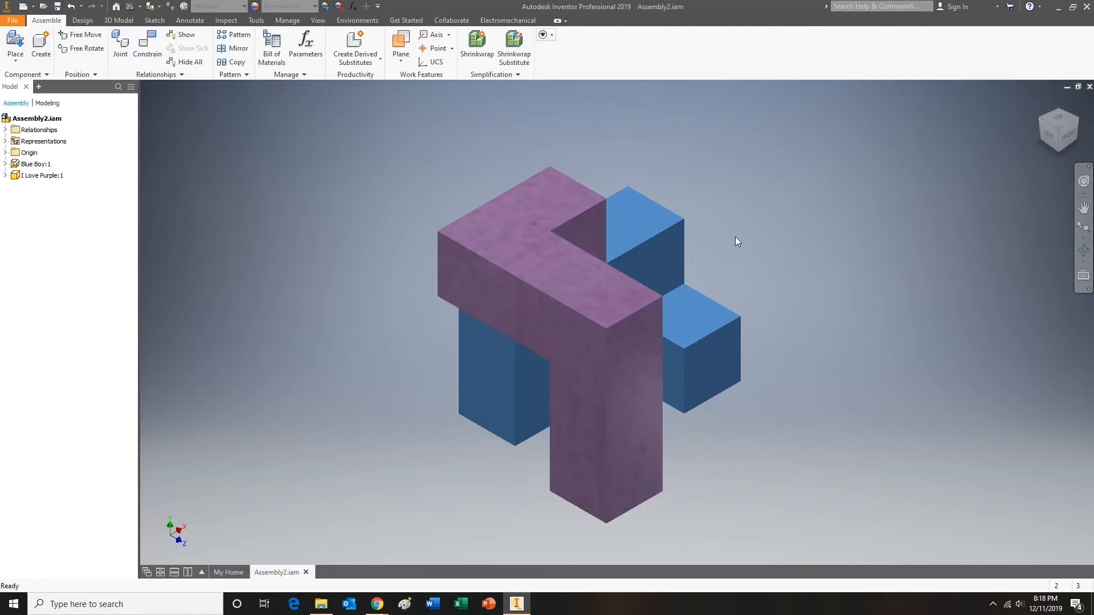
{"action": "middle_click_drag", "start_coordinate": [735, 237], "coordinate": [858, 198], "text": "shift"}
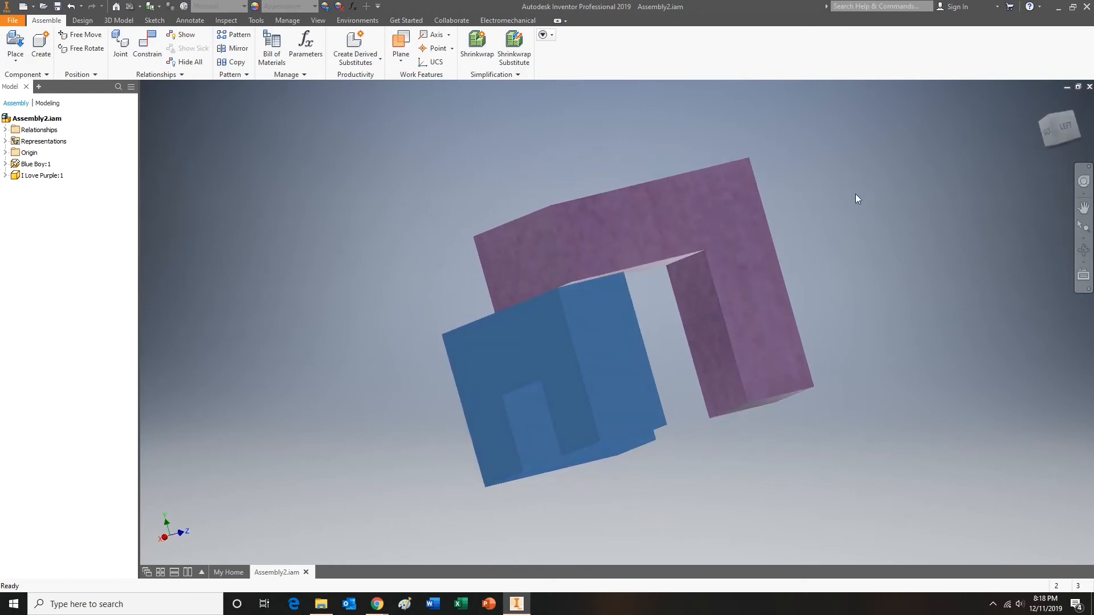
{"action": "left_click", "coordinate": [158, 49]}
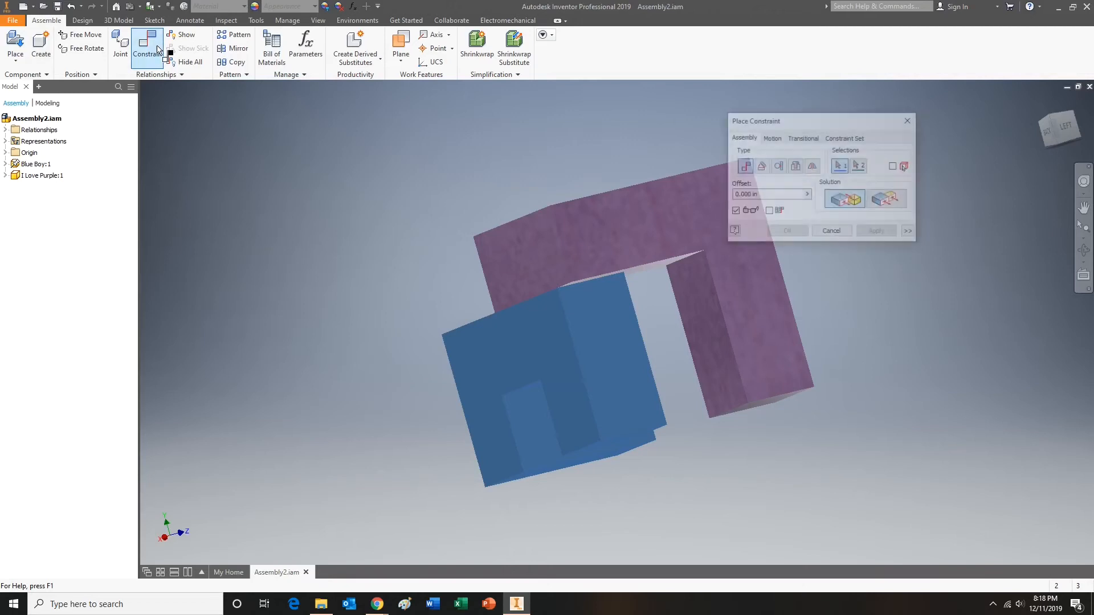
{"action": "left_click", "coordinate": [885, 202]}
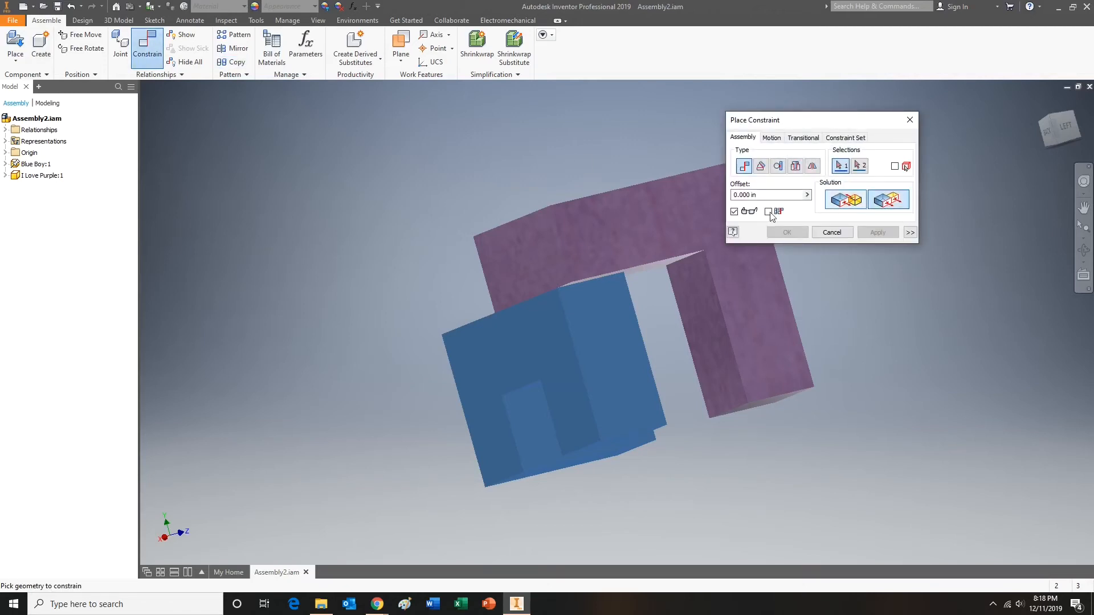
{"action": "left_click", "coordinate": [591, 241]}
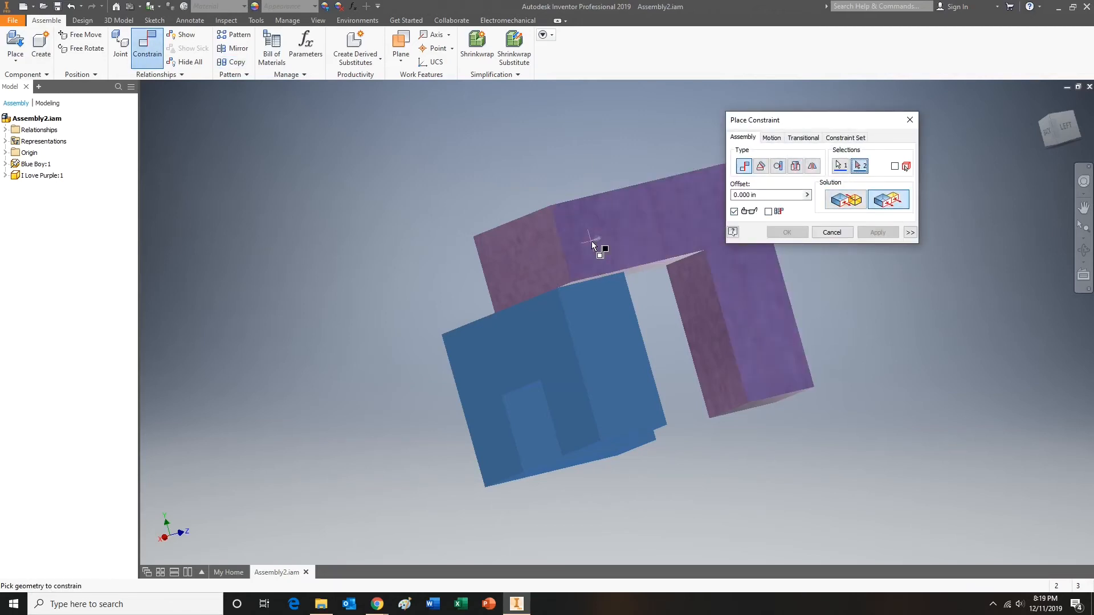
{"action": "left_click", "coordinate": [600, 325]}
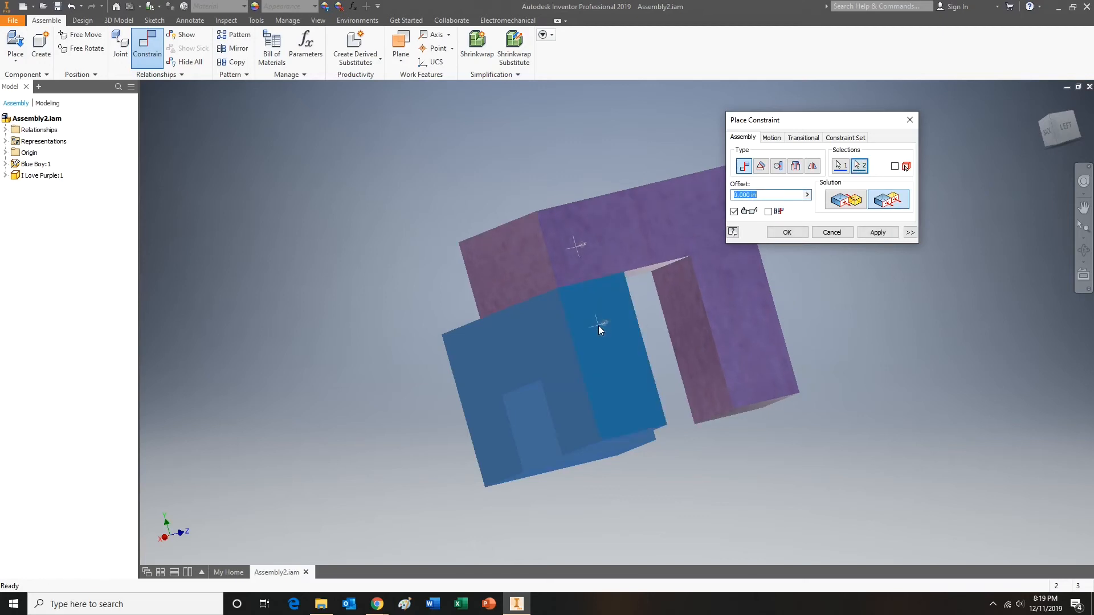
{"action": "left_click", "coordinate": [876, 234]}
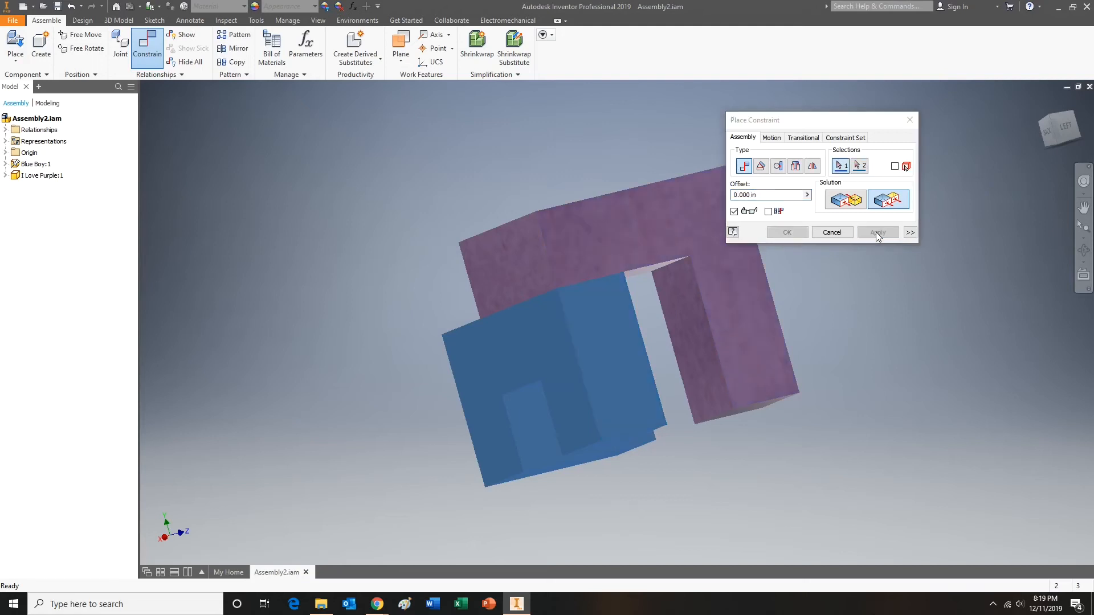
{"action": "left_click", "coordinate": [832, 232]}
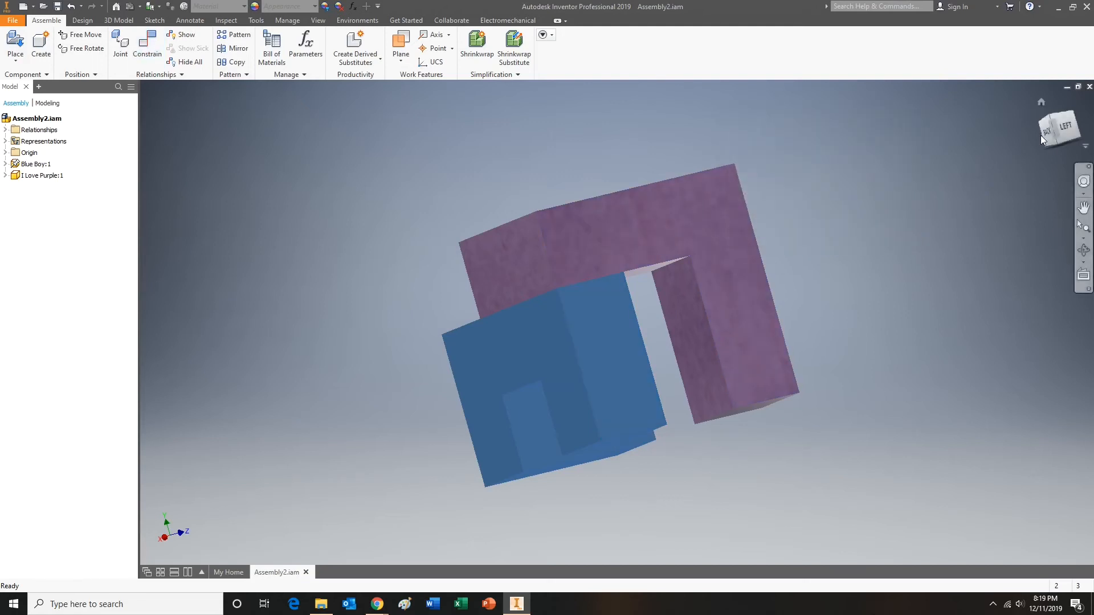
- Place one instance of Oronje.ipt from the Puzzle Cube folder beside the purple piece
{"action": "left_click", "coordinate": [1060, 127]}
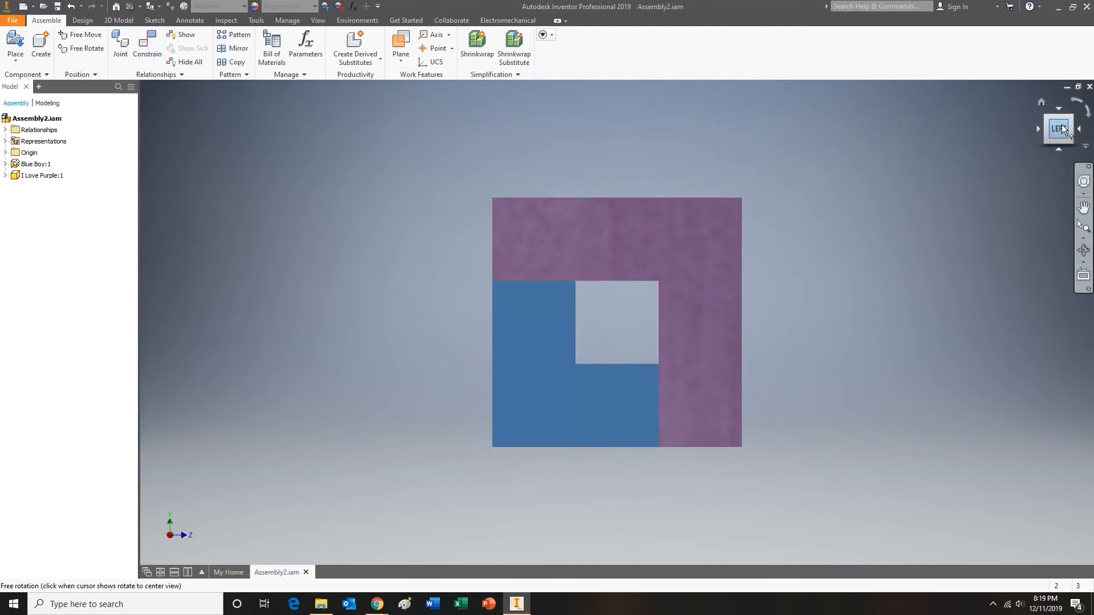
{"action": "left_click", "coordinate": [1071, 120]}
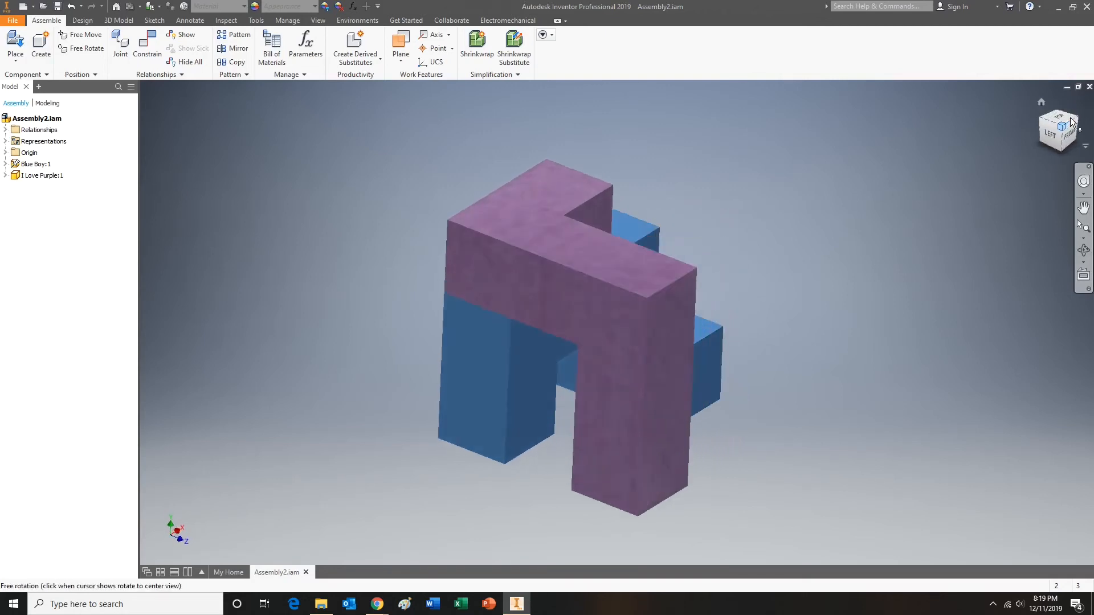
{"action": "left_click", "coordinate": [1043, 104]}
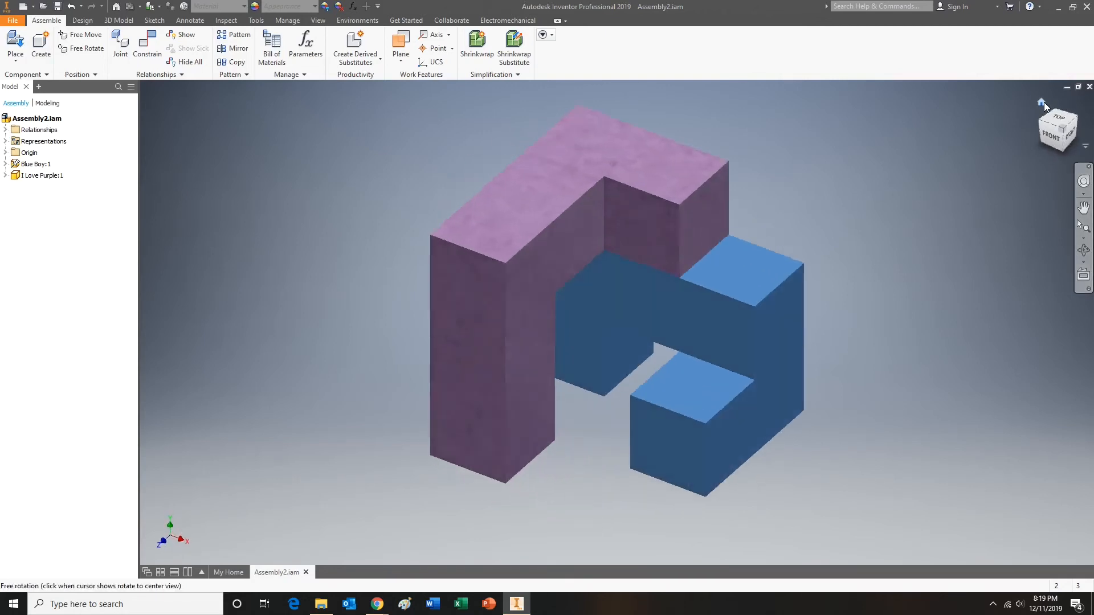
{"action": "left_click", "coordinate": [609, 335]}
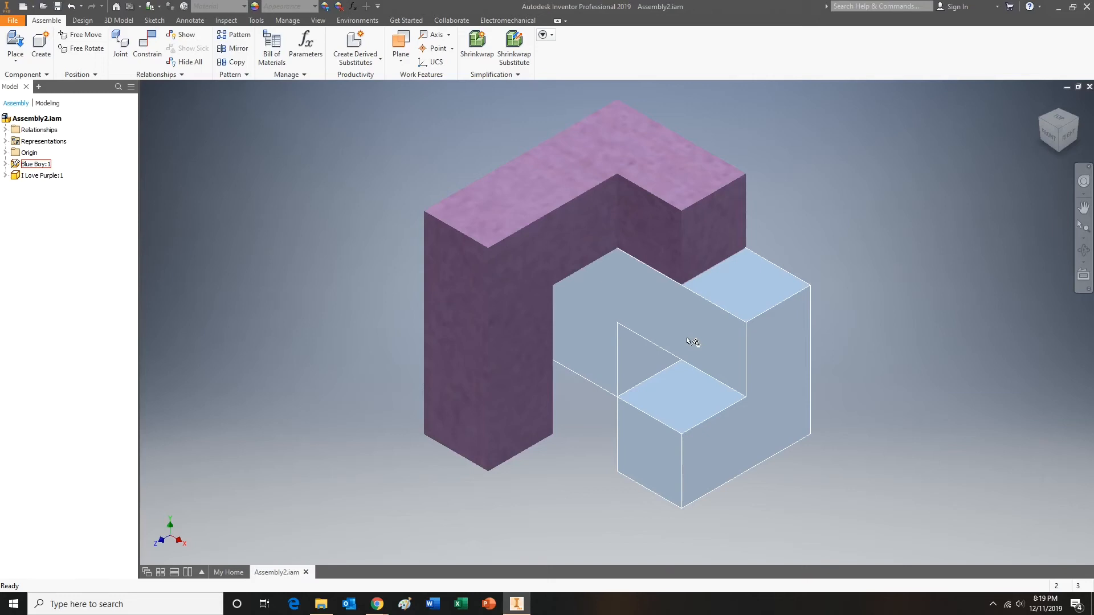
{"action": "left_click", "coordinate": [16, 44]}
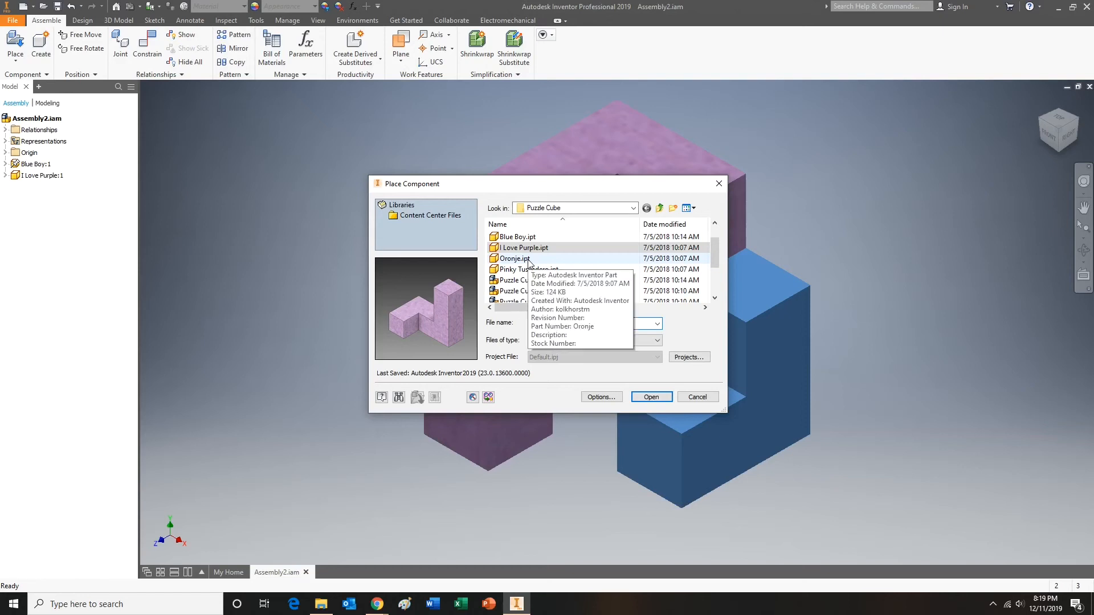
{"action": "left_click", "coordinate": [528, 259]}
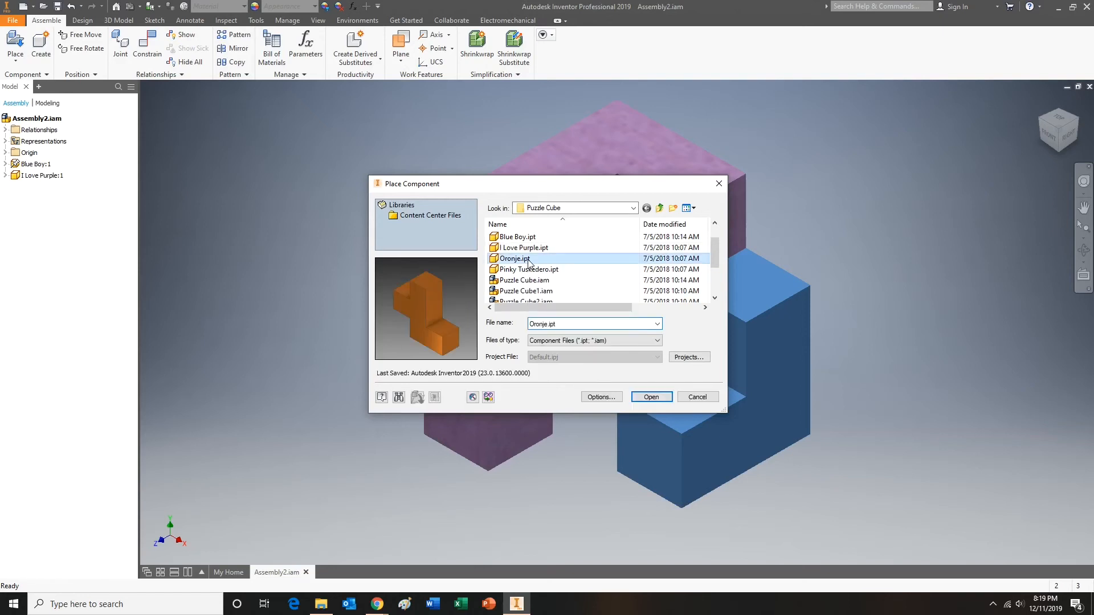
{"action": "left_click", "coordinate": [650, 397]}
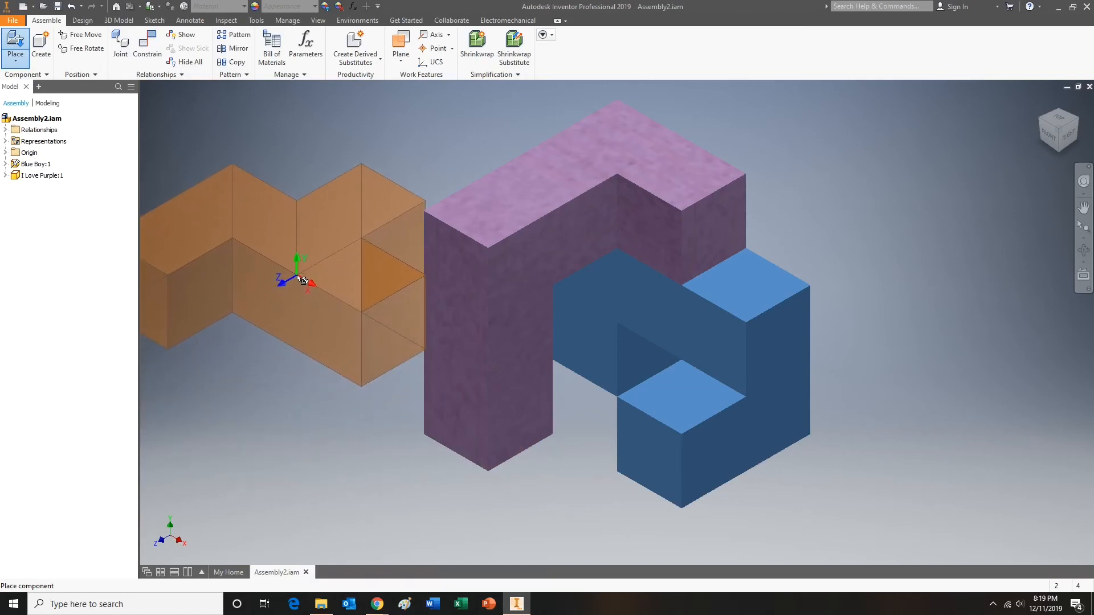
{"action": "left_click", "coordinate": [301, 279]}
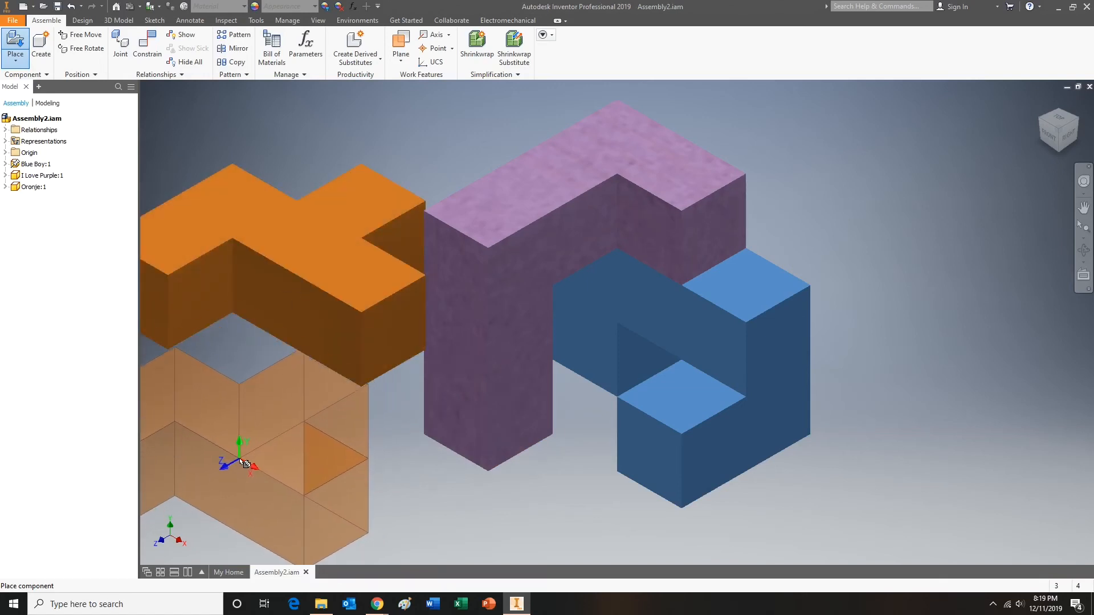
{"action": "right_click", "coordinate": [245, 464]}
{"action": "left_click", "coordinate": [281, 461]}
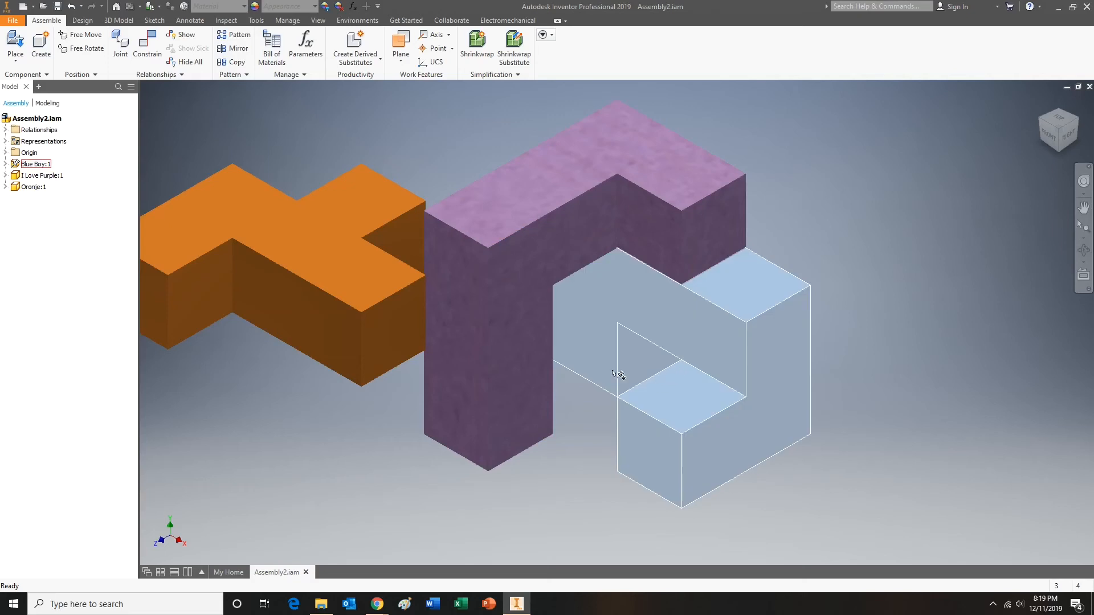
- Constrain the orange piece's broad bottom face flush with the blue piece's bottom face at a 0.000 in offset
{"action": "left_click", "coordinate": [1058, 151]}
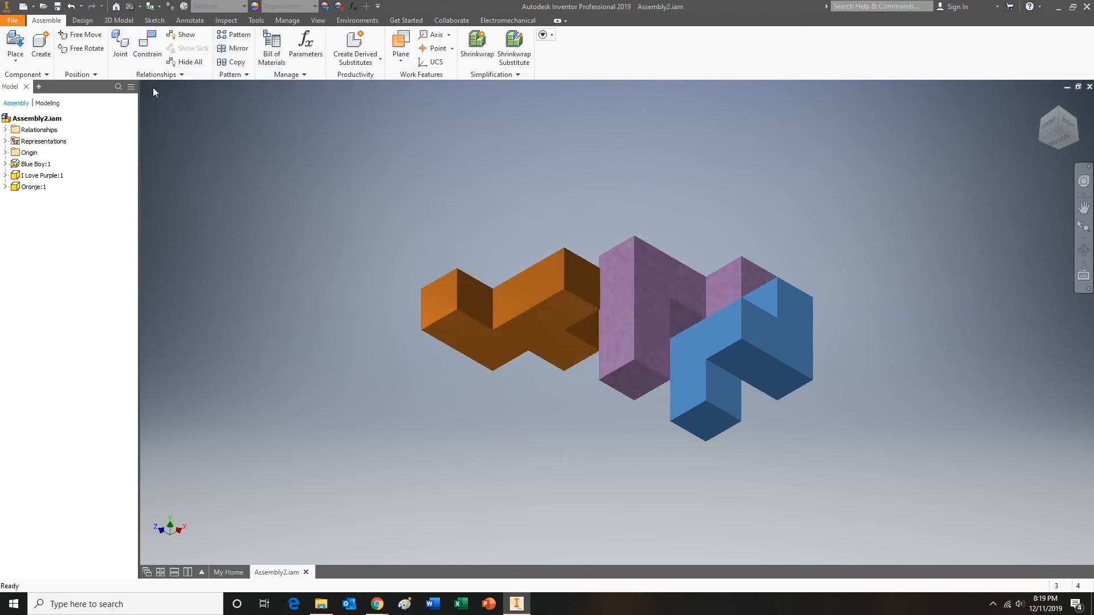
{"action": "left_click", "coordinate": [146, 48]}
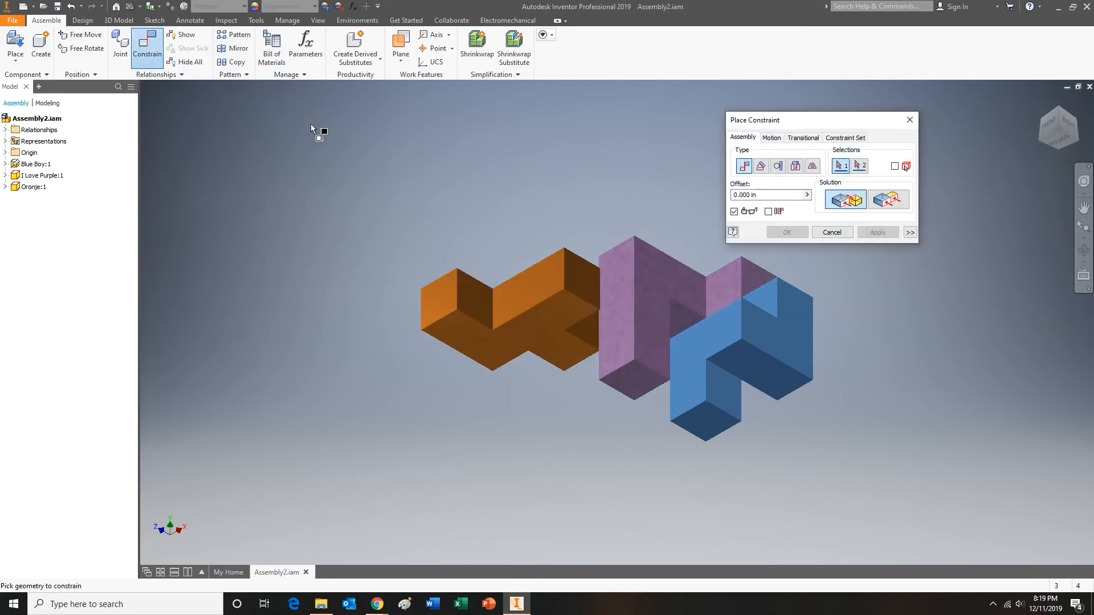
{"action": "left_click", "coordinate": [552, 324]}
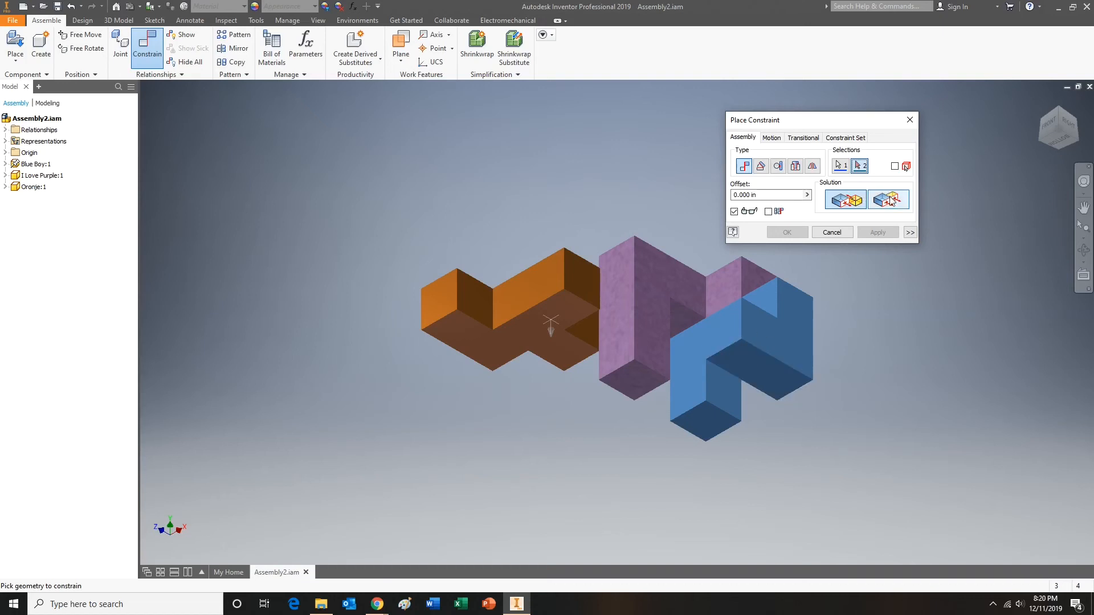
{"action": "left_click", "coordinate": [747, 363]}
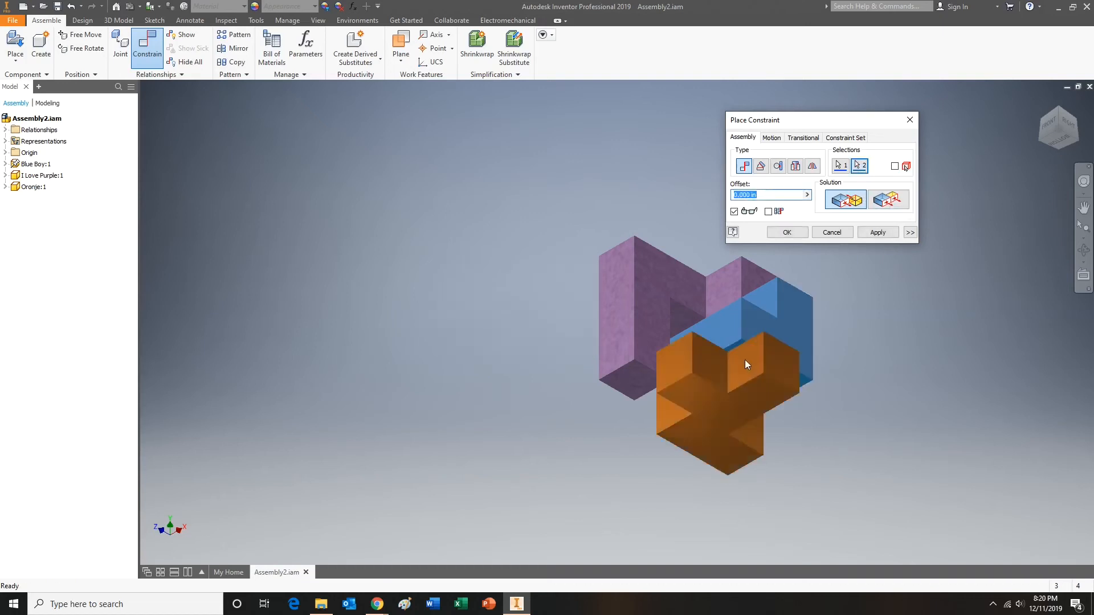
{"action": "left_click", "coordinate": [884, 203]}
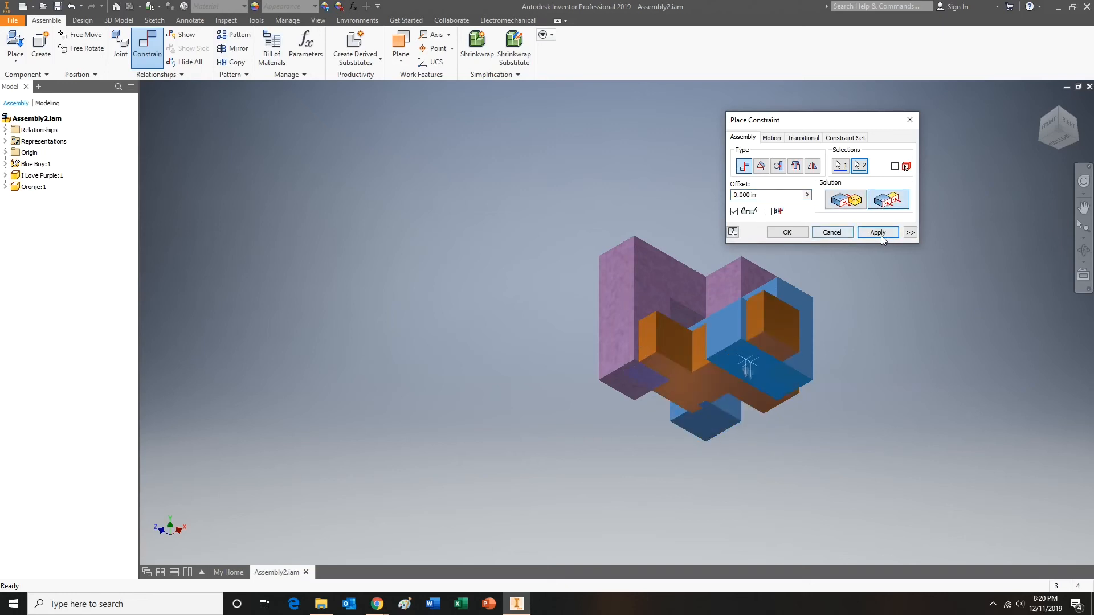
{"action": "left_click", "coordinate": [879, 233]}
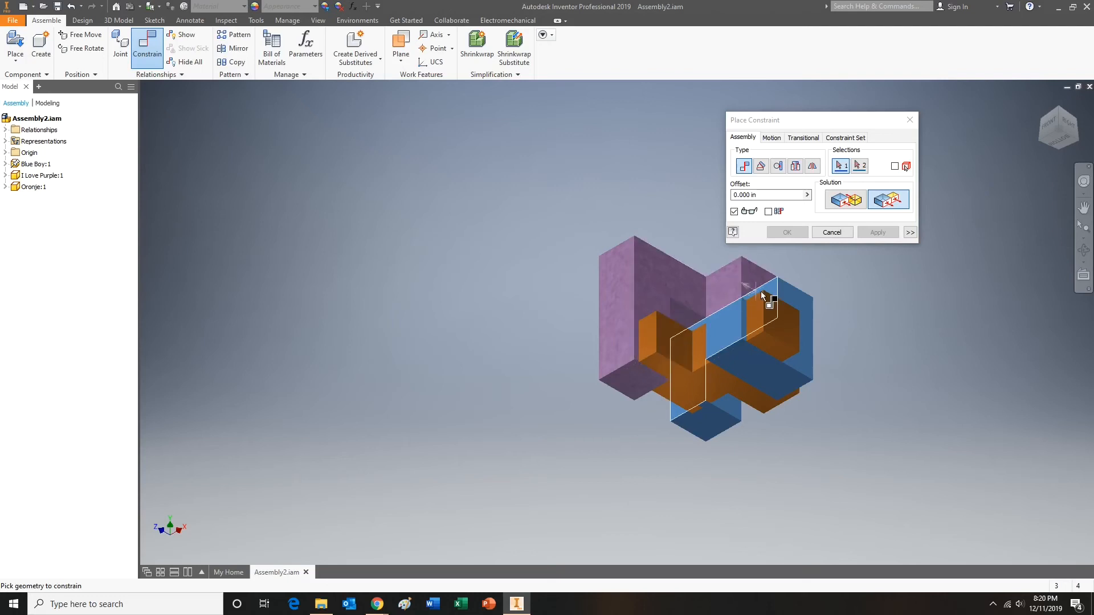
- Constrain the orange piece's single-block arm end face flush with the blue piece's right side face at a 0.000 in offset
{"action": "left_click", "coordinate": [648, 344]}
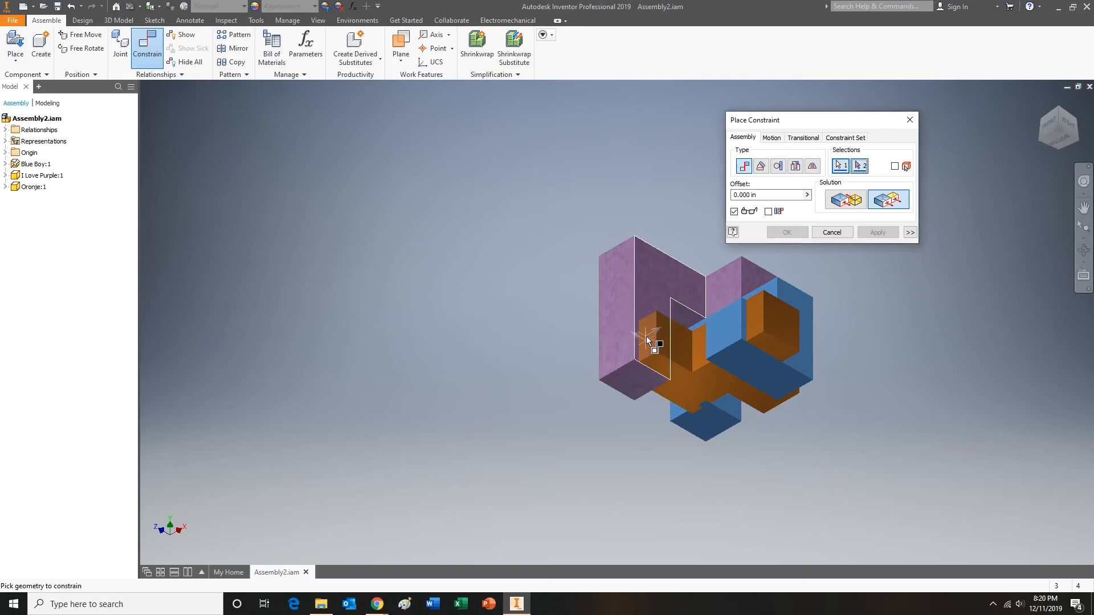
{"action": "left_click", "coordinate": [802, 325]}
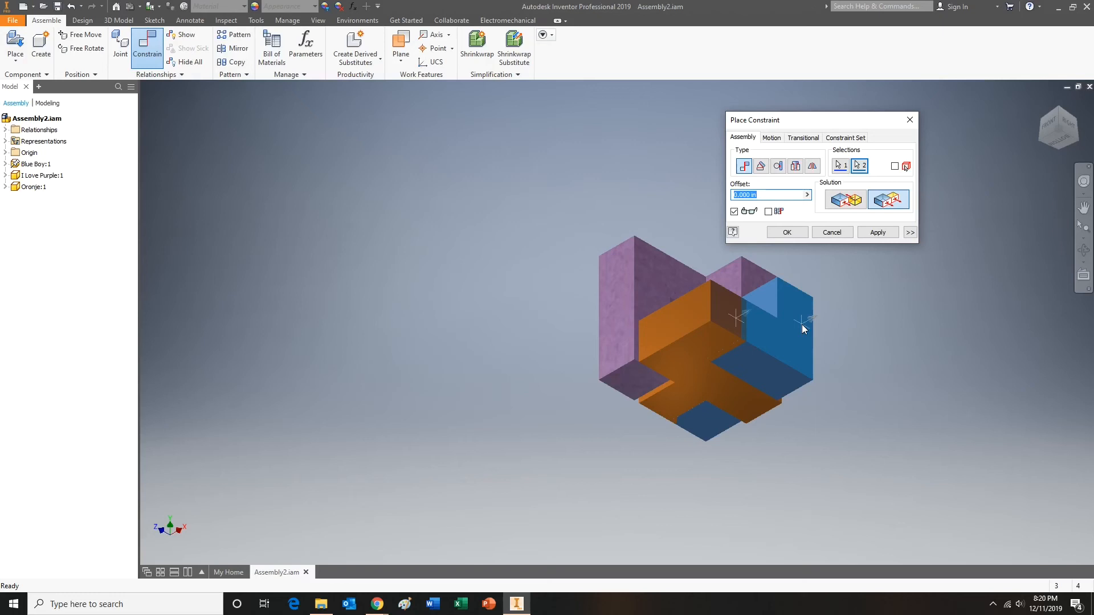
{"action": "left_click", "coordinate": [876, 232]}
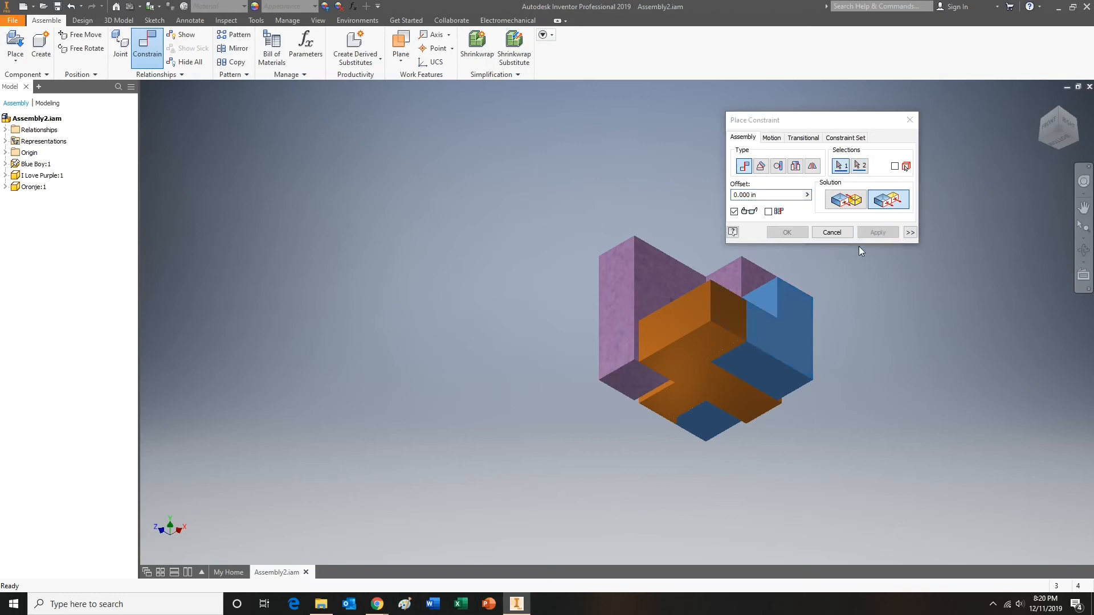
- Constrain the orange piece's front side face flush with the purple piece's front end face at a 0.000 in offset
{"action": "left_click", "coordinate": [668, 340]}
{"action": "left_click", "coordinate": [622, 340]}
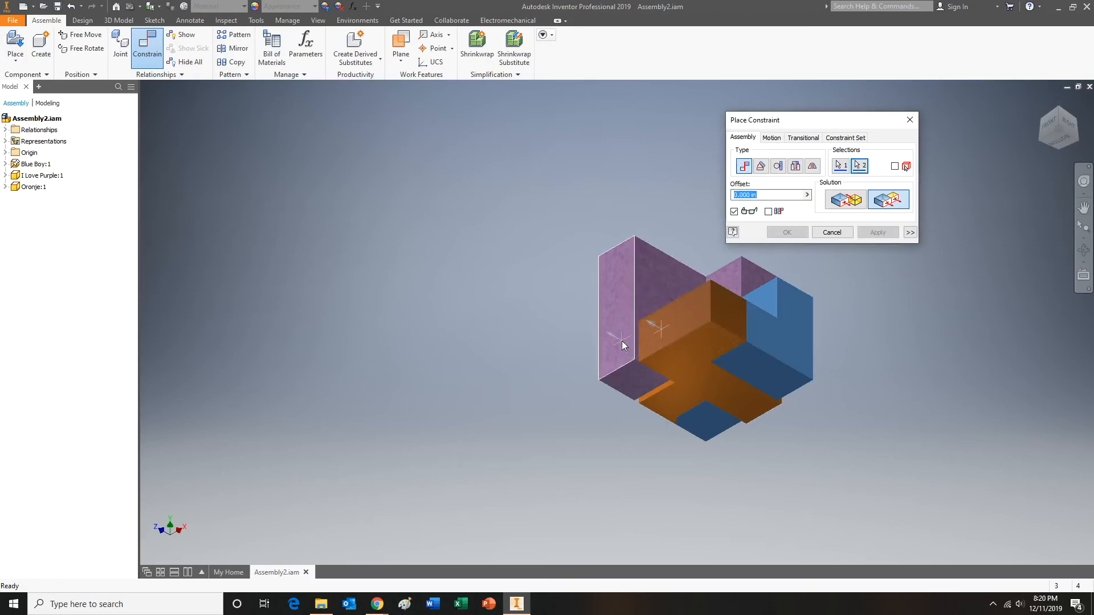
{"action": "left_click", "coordinate": [878, 232]}
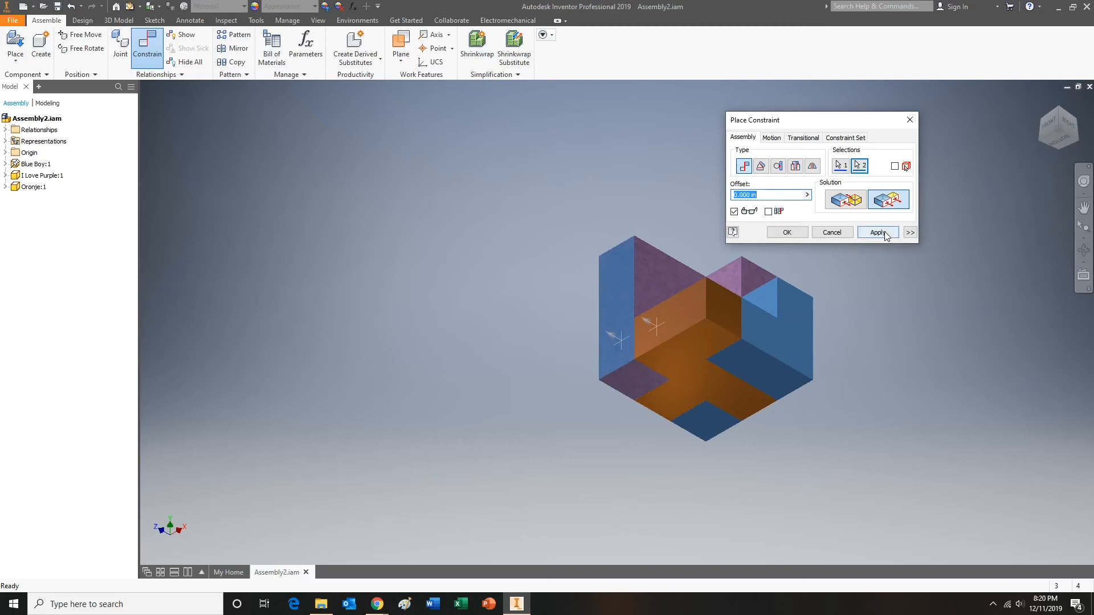
{"action": "left_click", "coordinate": [831, 231]}
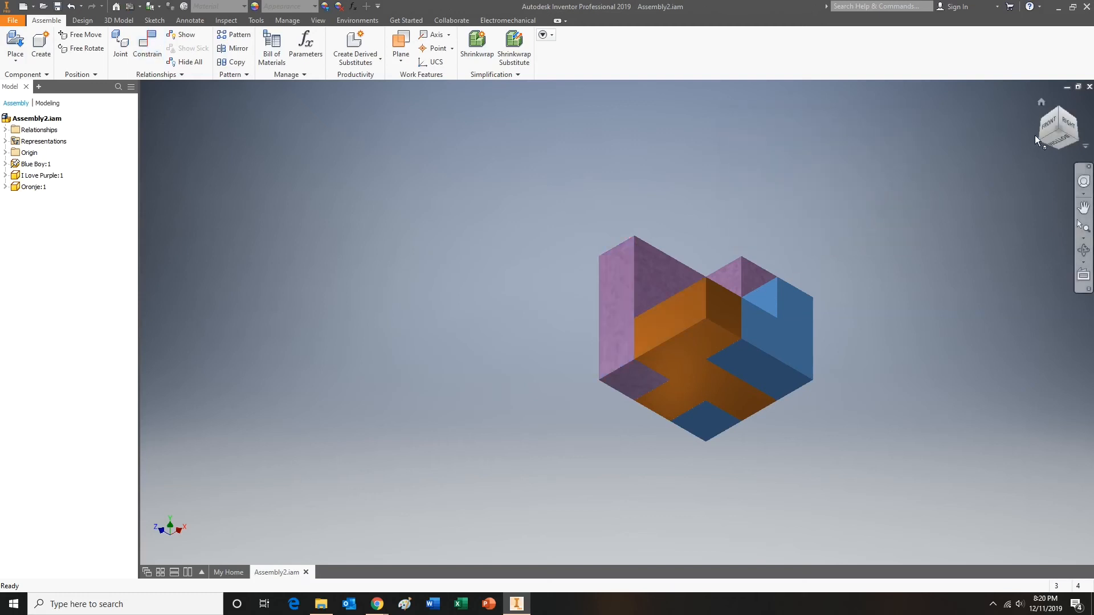
{"action": "left_click", "coordinate": [1057, 111]}
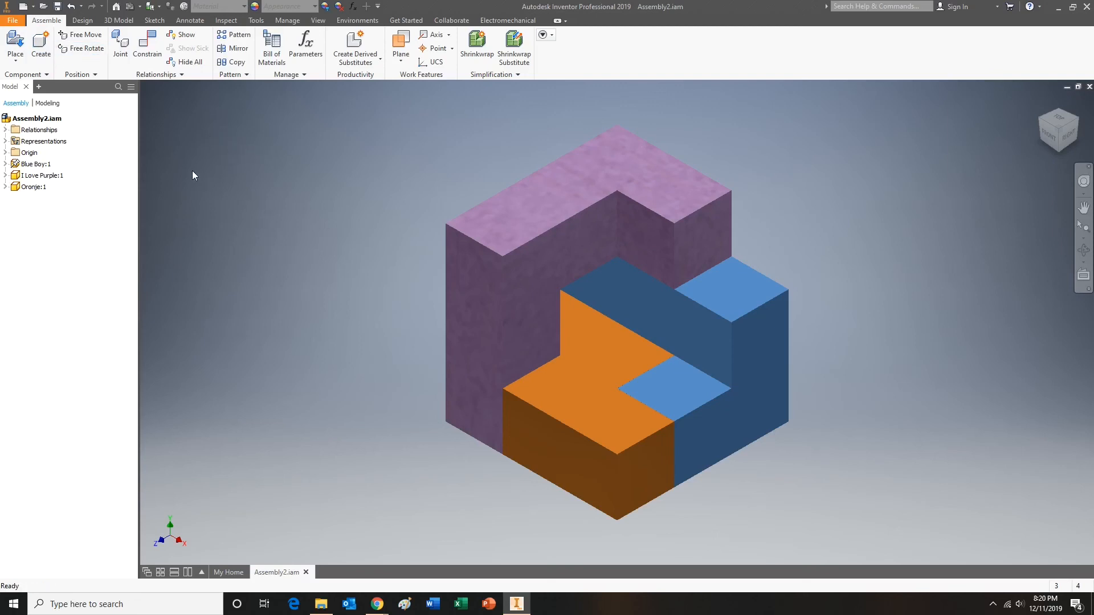
{"action": "left_click", "coordinate": [150, 50]}
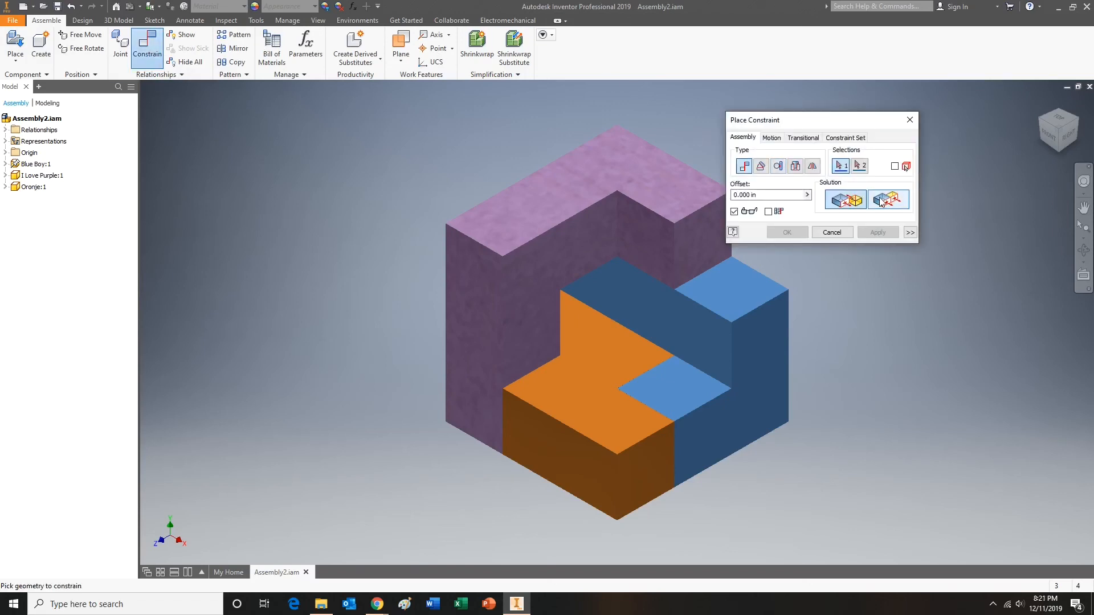
{"action": "left_click", "coordinate": [910, 120]}
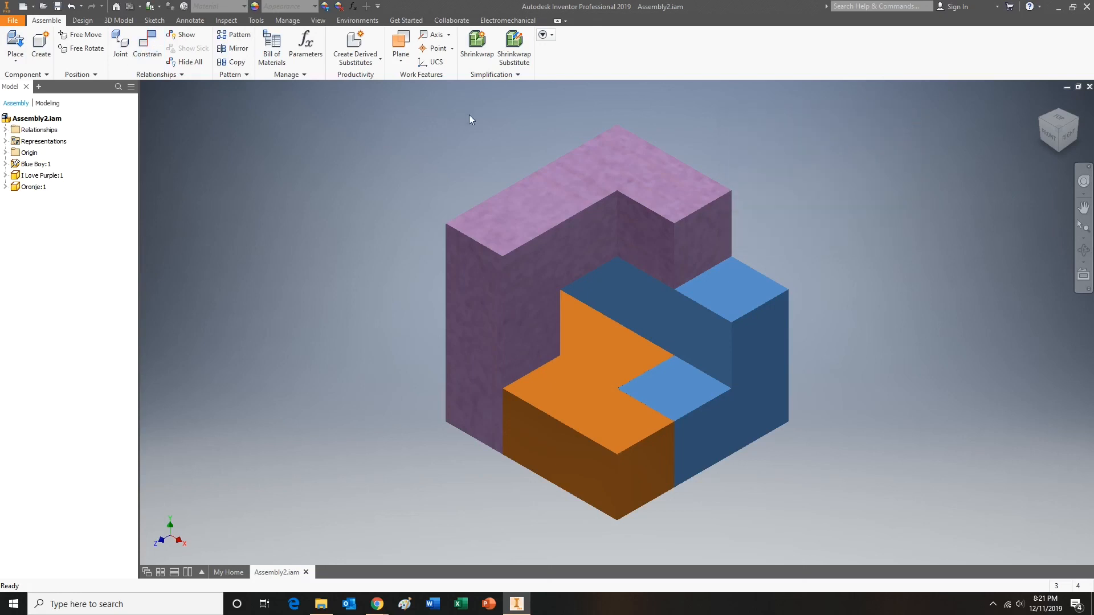
- Place one instance of Pinky Tuskedero.ipt from the Puzzle Cube folder in the empty space left of the assembled pieces
{"action": "left_click", "coordinate": [9, 48]}
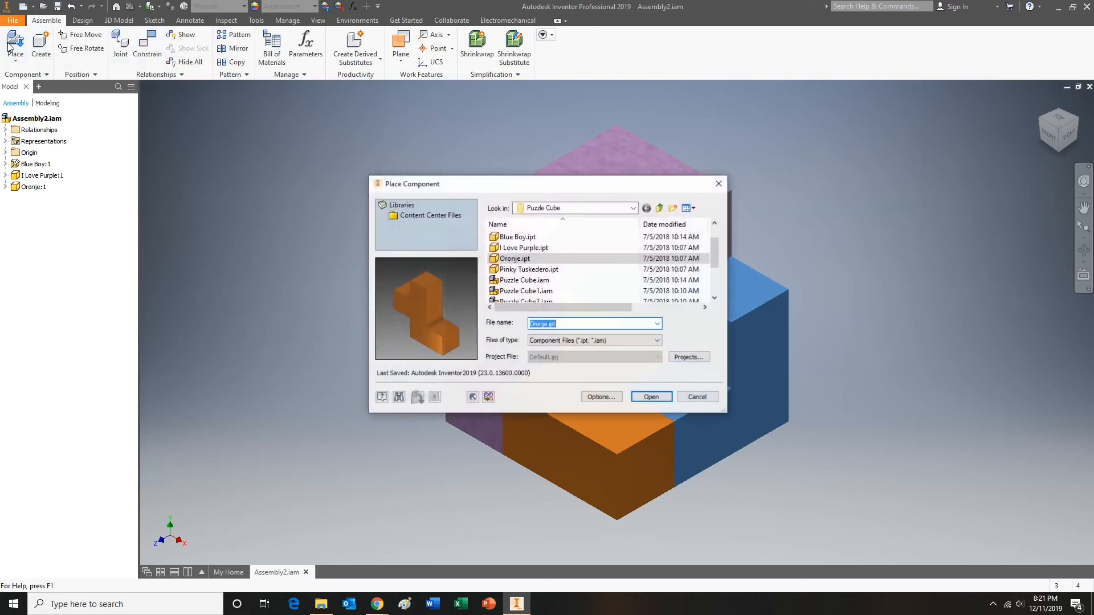
{"action": "left_click", "coordinate": [530, 271]}
{"action": "left_click", "coordinate": [651, 397]}
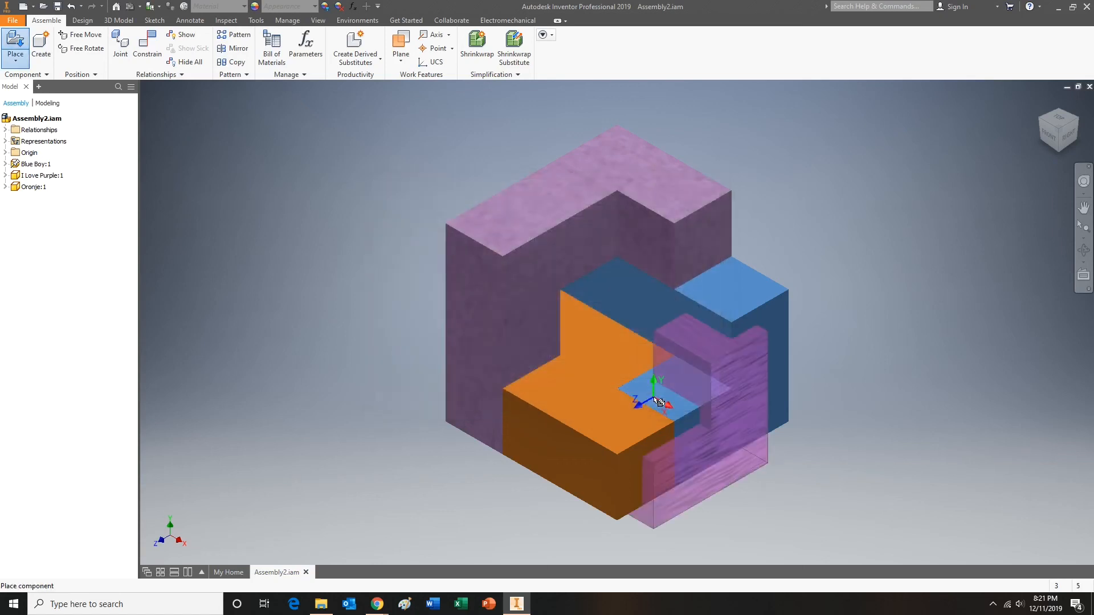
{"action": "left_click", "coordinate": [285, 274]}
{"action": "right_click", "coordinate": [284, 275]}
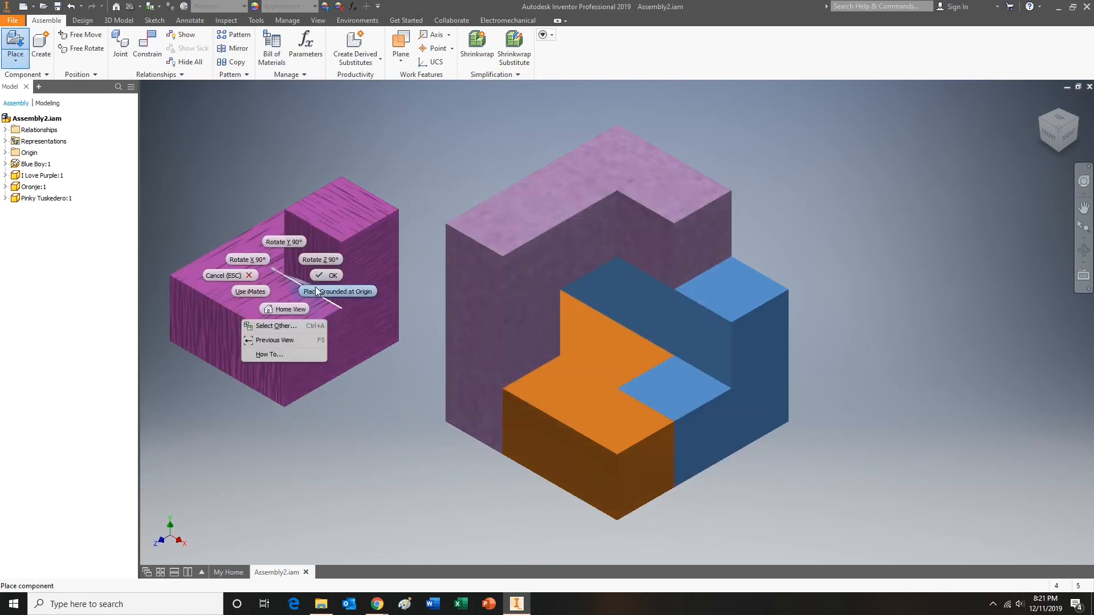
{"action": "left_click", "coordinate": [329, 275]}
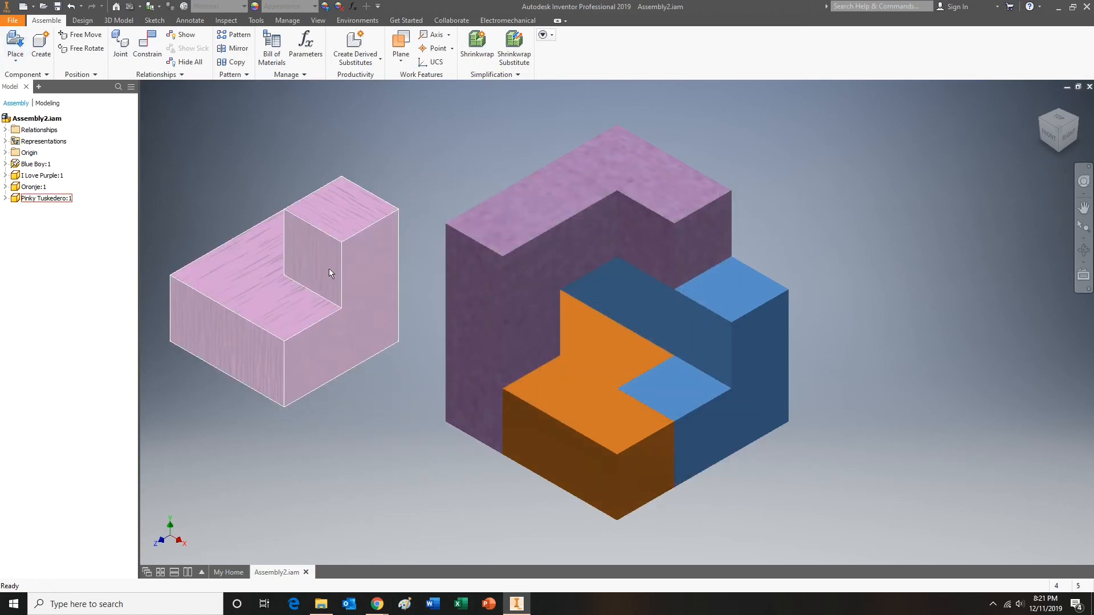
{"action": "left_click", "coordinate": [190, 197]}
- Place one instance of Rusty.ipt from the Puzzle Cube folder in the empty space right of the assembled pieces
{"action": "left_click", "coordinate": [15, 41]}
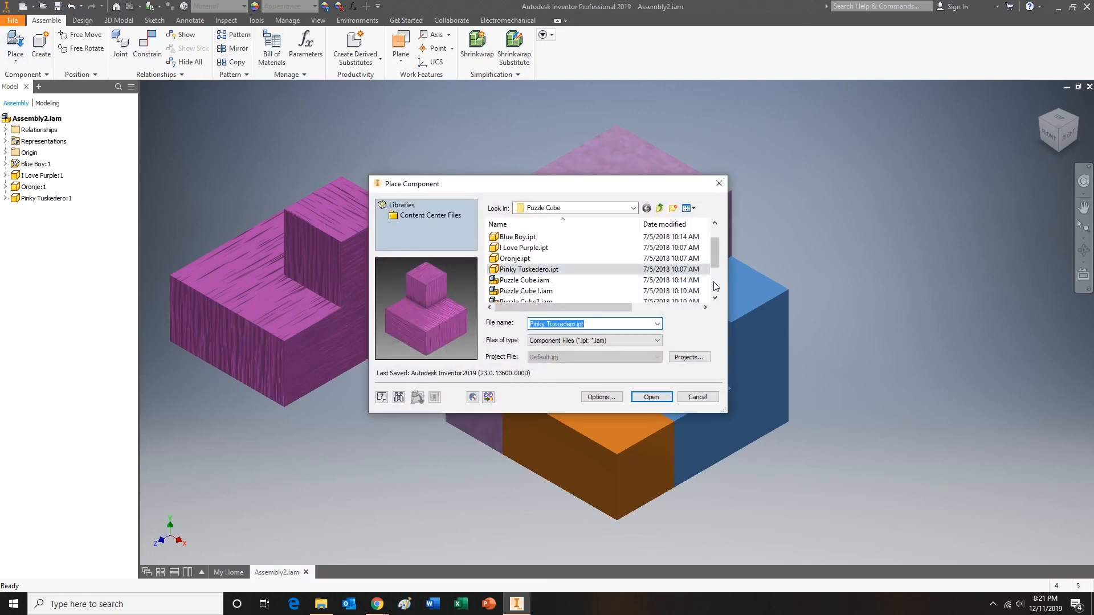
{"action": "scroll", "coordinate": [706, 281], "scroll_direction": "down", "scroll_amount": 2}
{"action": "left_click", "coordinate": [565, 291]}
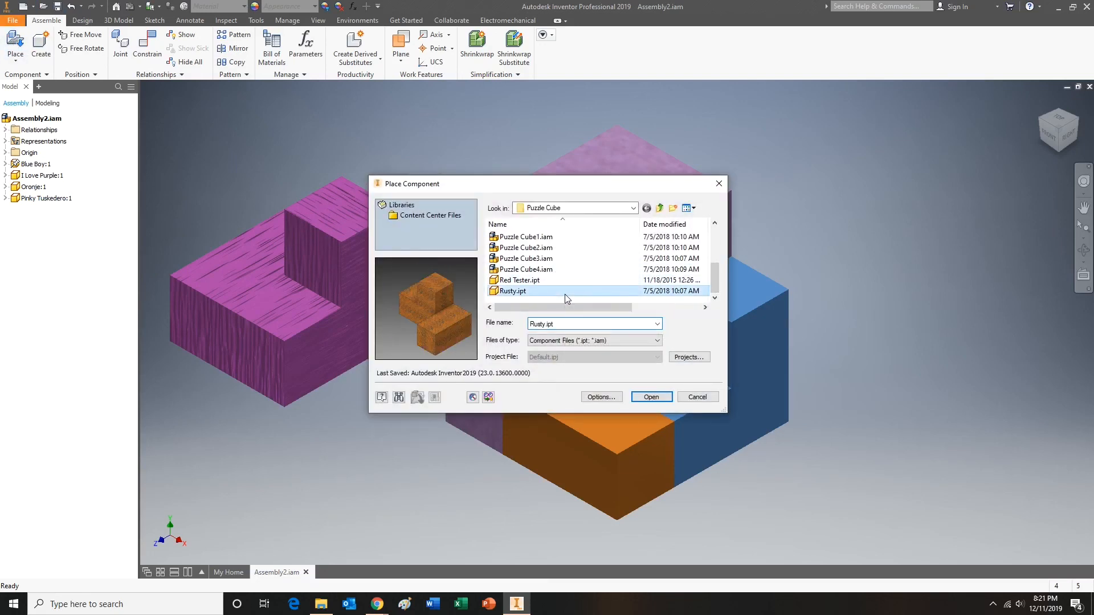
{"action": "left_click", "coordinate": [650, 397]}
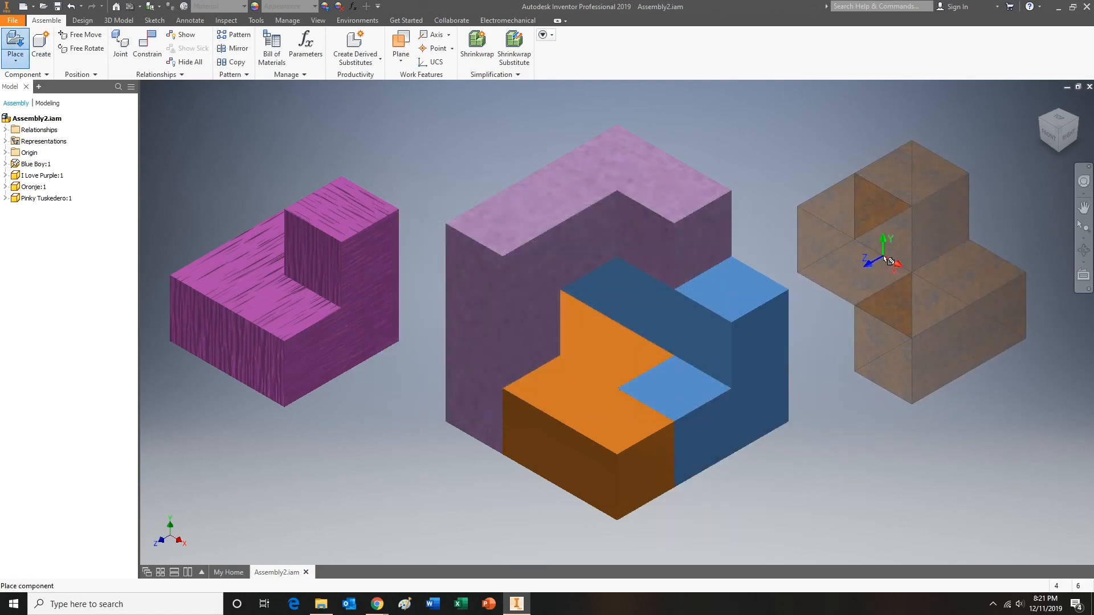
{"action": "left_click", "coordinate": [896, 249]}
{"action": "right_click", "coordinate": [904, 260]}
{"action": "left_click", "coordinate": [948, 260]}
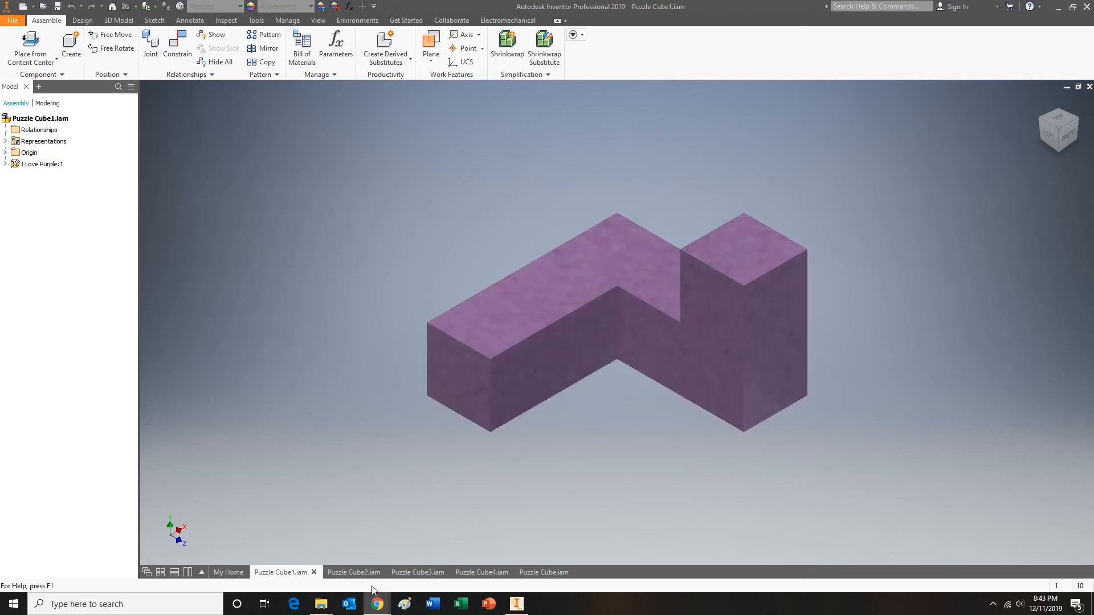
- Review the assembly stages in order, viewing Puzzle Cube2.iam, Puzzle Cube3.iam, Puzzle Cube4.iam and the complete Puzzle Cube.iam
{"action": "left_click", "coordinate": [358, 573]}
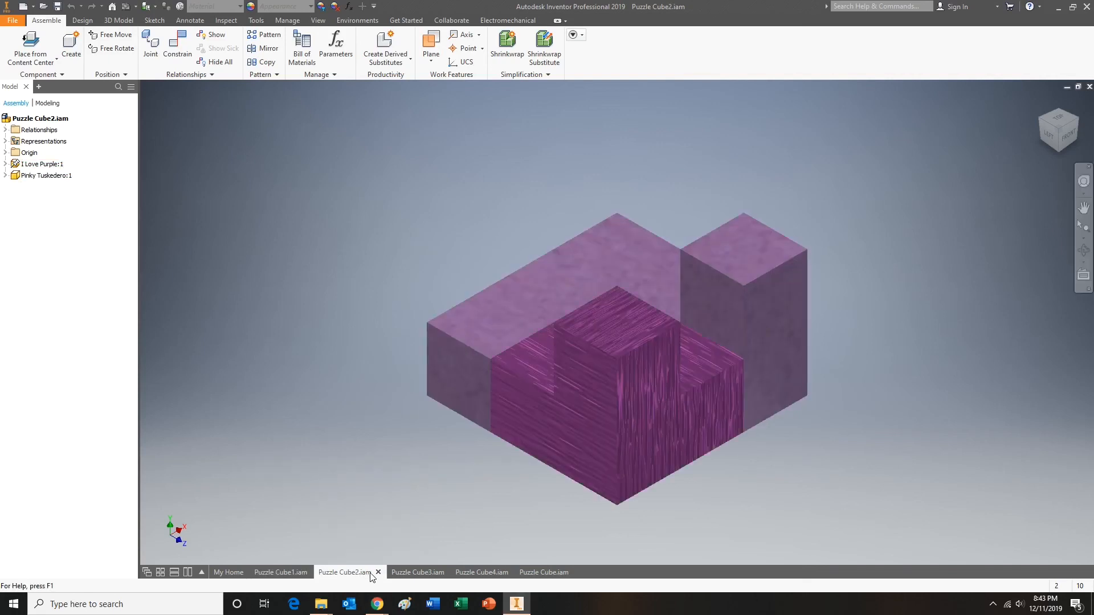
{"action": "left_click", "coordinate": [426, 573]}
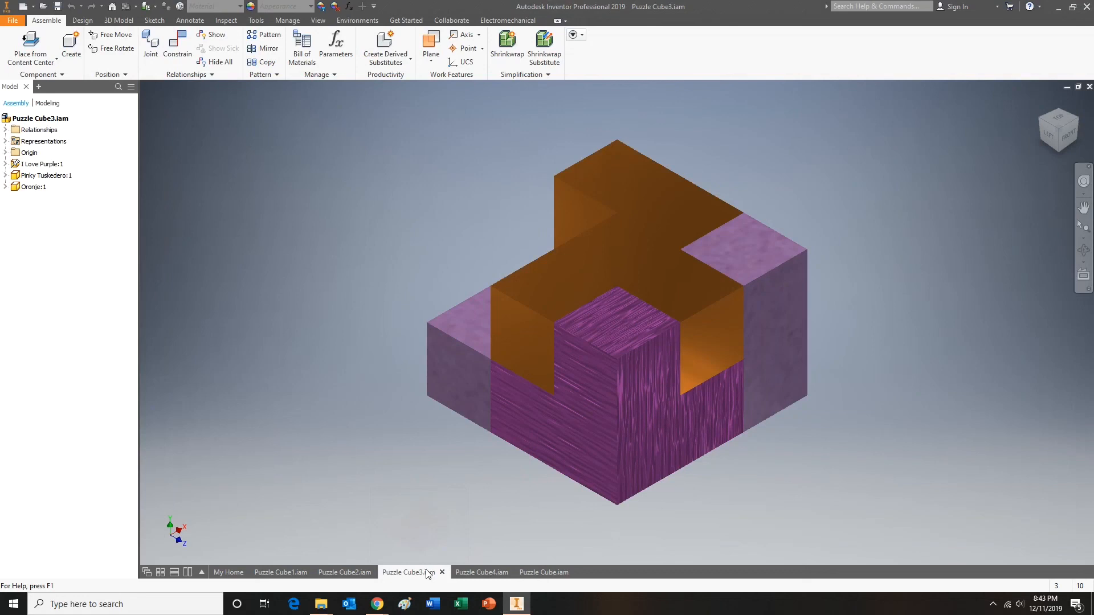
{"action": "left_click", "coordinate": [488, 578]}
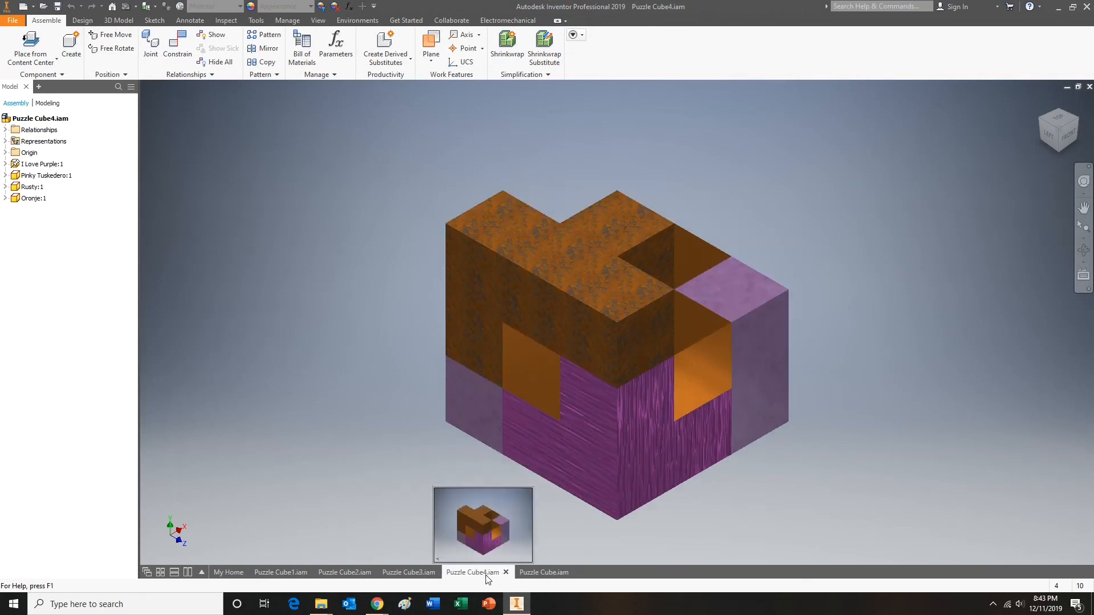
{"action": "left_click", "coordinate": [535, 571]}
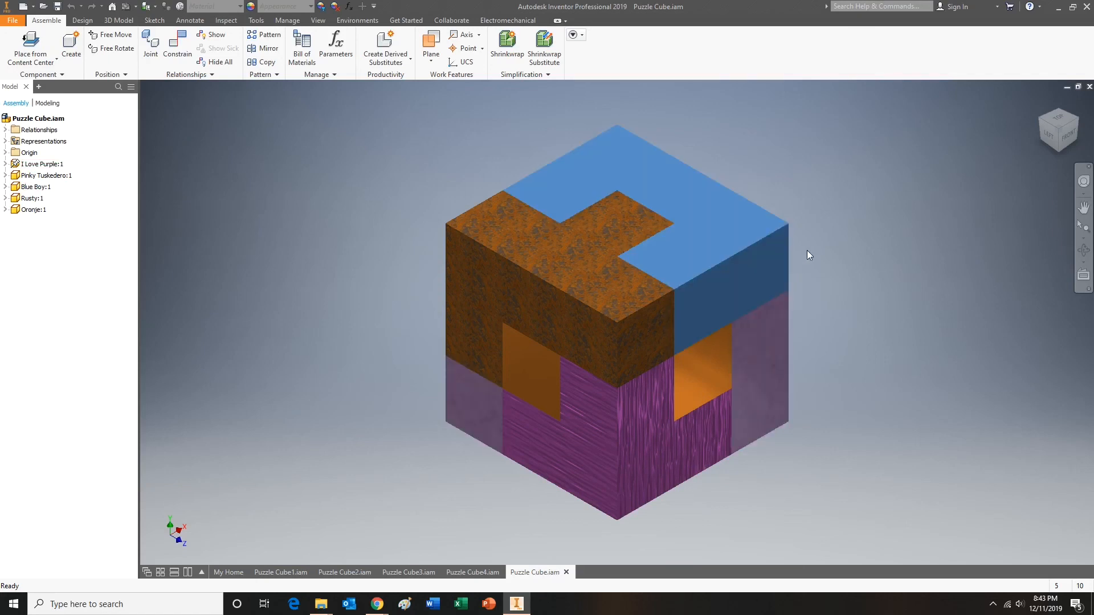
- Rotate the completed puzzle cube freely to examine how the pieces fit together on its other faces
{"action": "key", "text": "F4"}
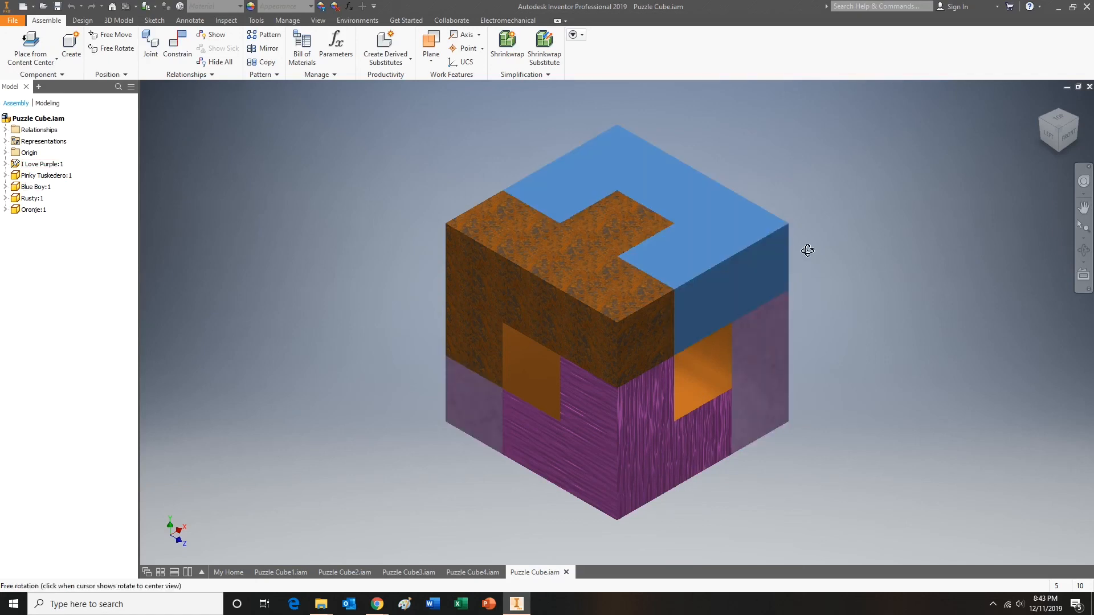
{"action": "left_click_drag", "start_coordinate": [806, 247], "coordinate": [306, 515]}
{"action": "key", "text": "Escape"}
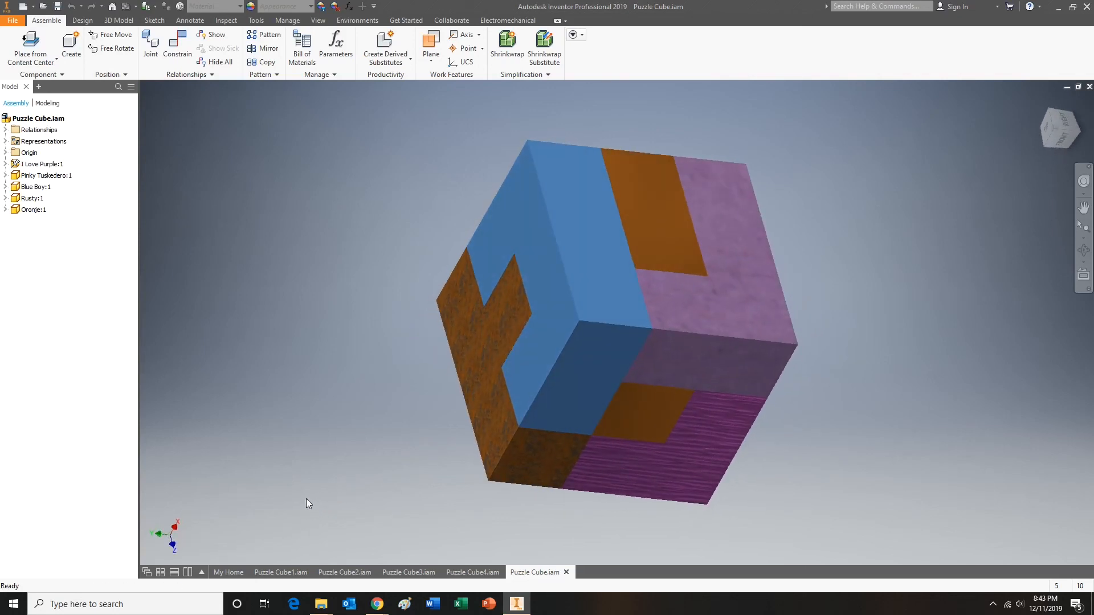